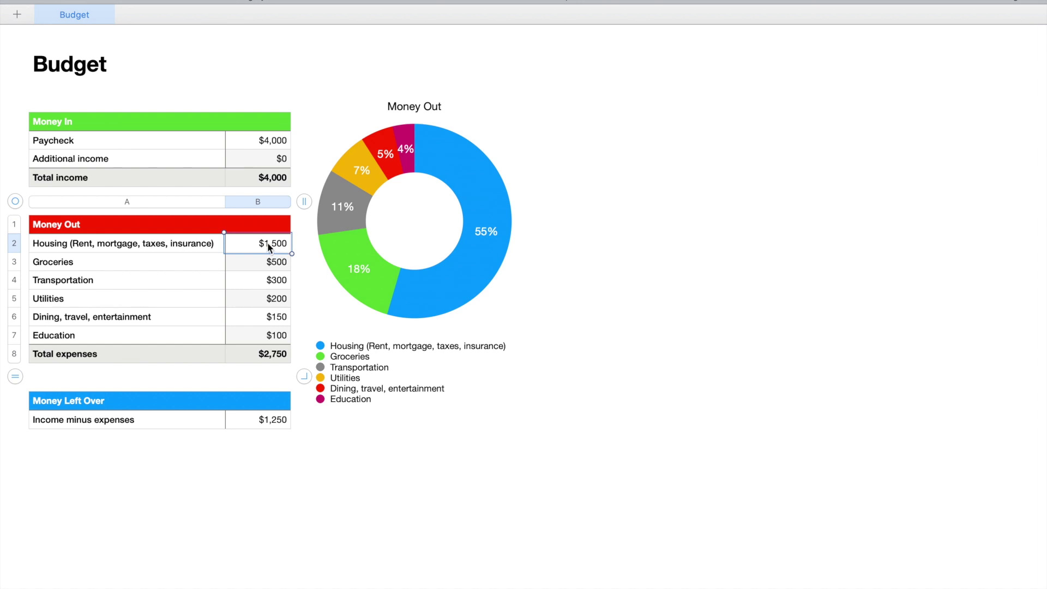
Set the housing expense in the Money Out table to $1,275.
{"action": "double_click", "coordinate": [273, 243]}
{"action": "type", "text": "1,2"}
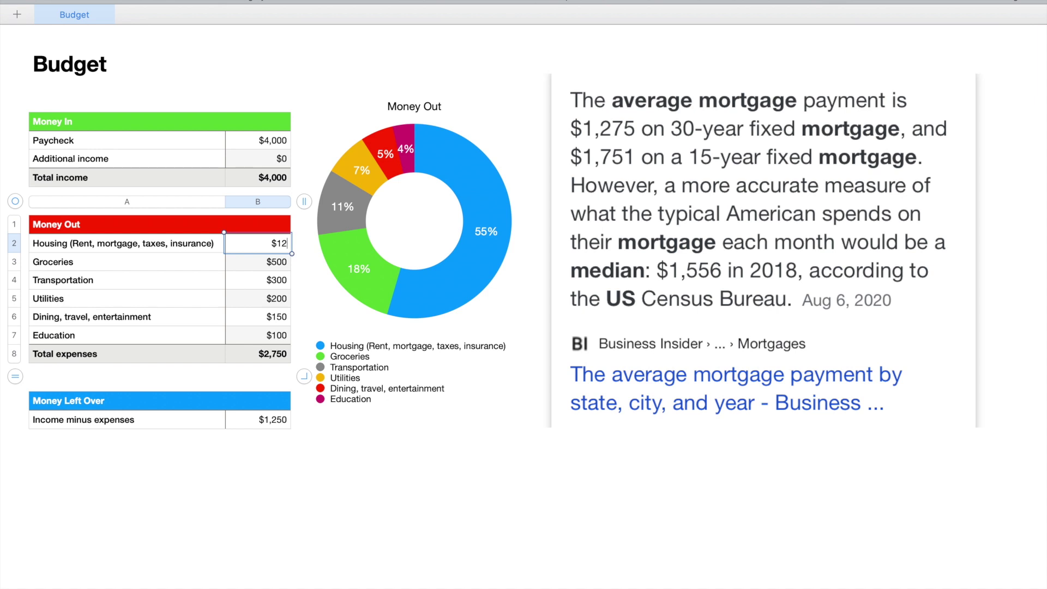
{"action": "type", "text": "75"}
{"action": "left_click", "coordinate": [247, 269]}
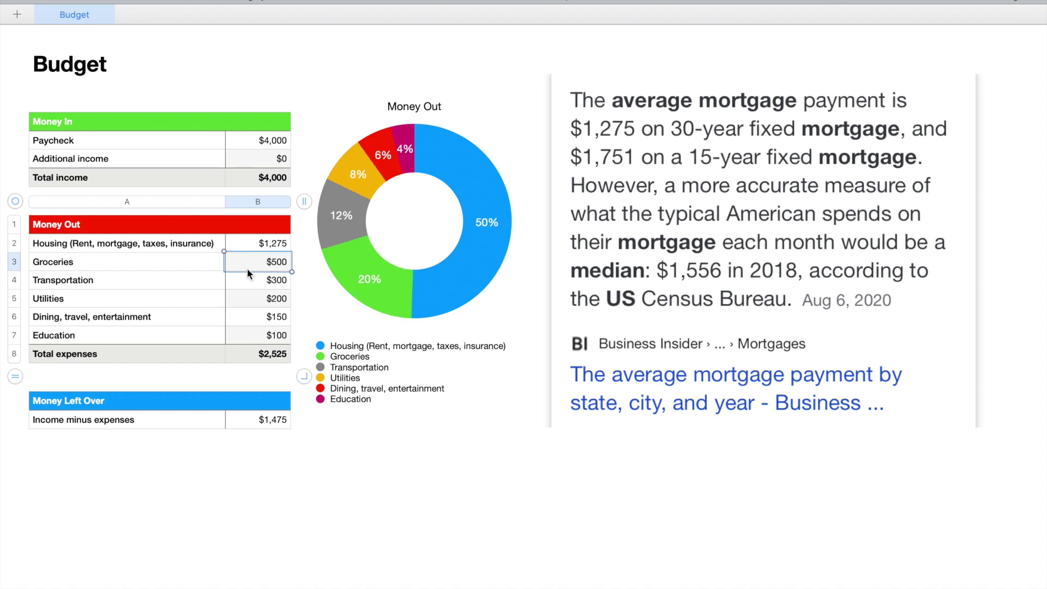
Set the housing expense in the Money Out table to $1,751.
{"action": "left_click", "coordinate": [276, 245]}
{"action": "double_click", "coordinate": [276, 245]}
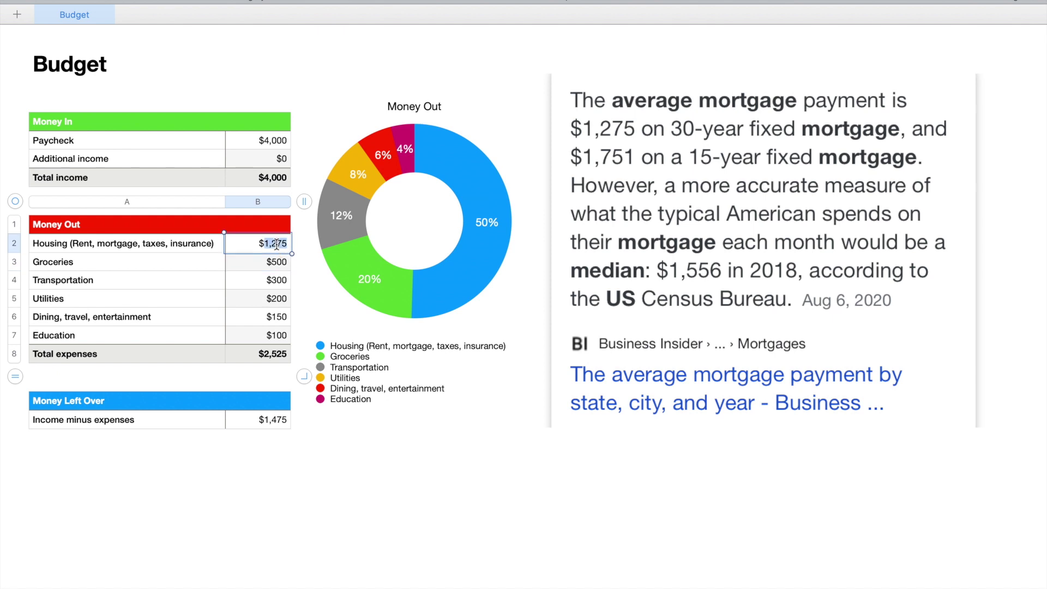
{"action": "type", "text": "1751"}
{"action": "key", "text": "Return"}
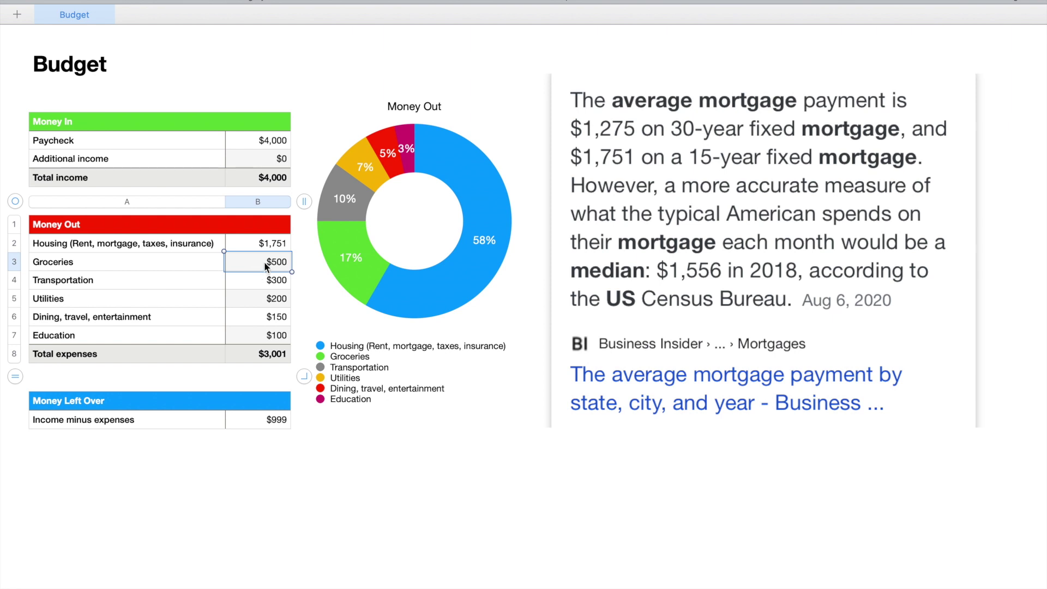
Set the housing expense in the Money Out table to $1,500.
{"action": "left_click", "coordinate": [280, 244]}
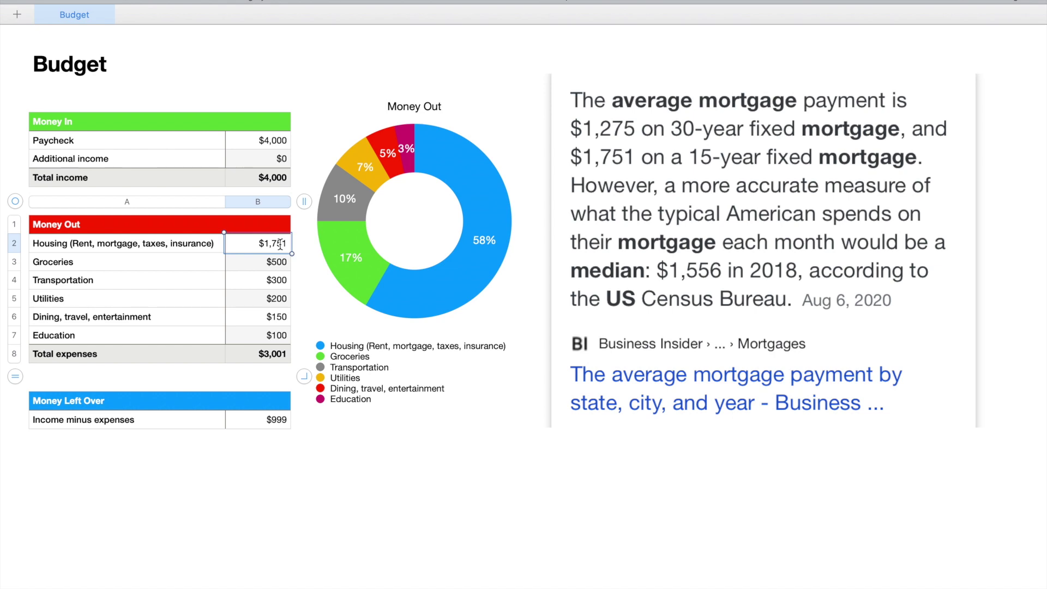
{"action": "double_click", "coordinate": [281, 244]}
{"action": "type", "text": "1500"}
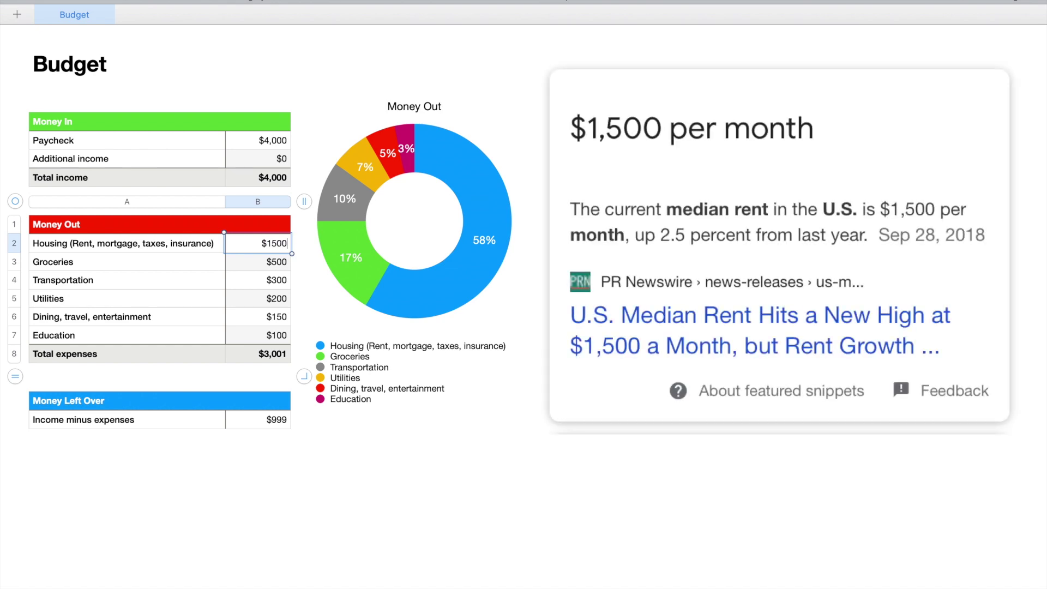
Set the Groceries expense in the Money Out table to $400.
{"action": "left_click", "coordinate": [276, 263]}
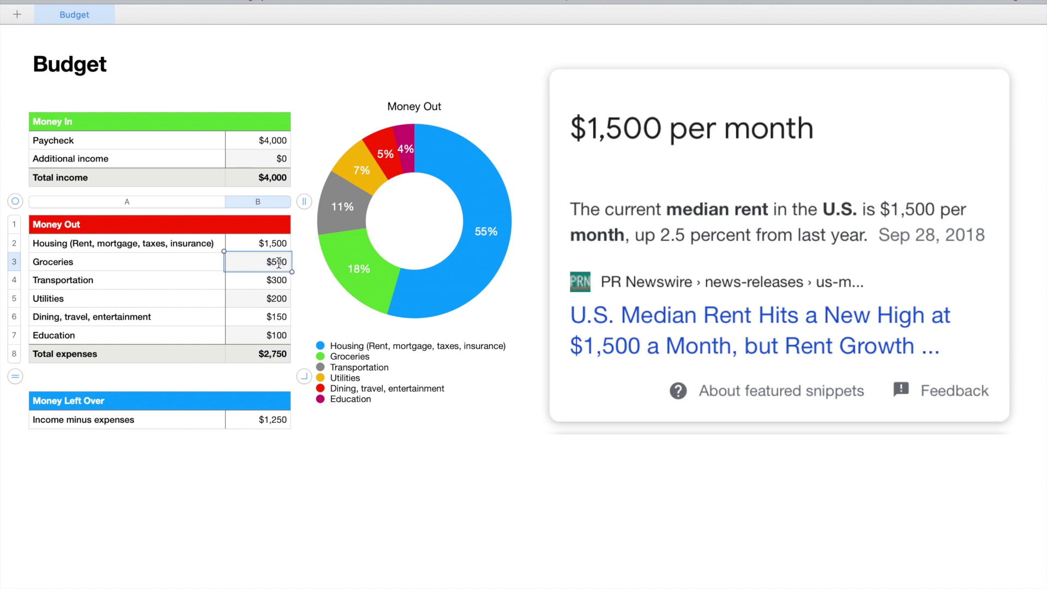
{"action": "double_click", "coordinate": [279, 263]}
{"action": "type", "text": "400"}
{"action": "left_click", "coordinate": [280, 282]}
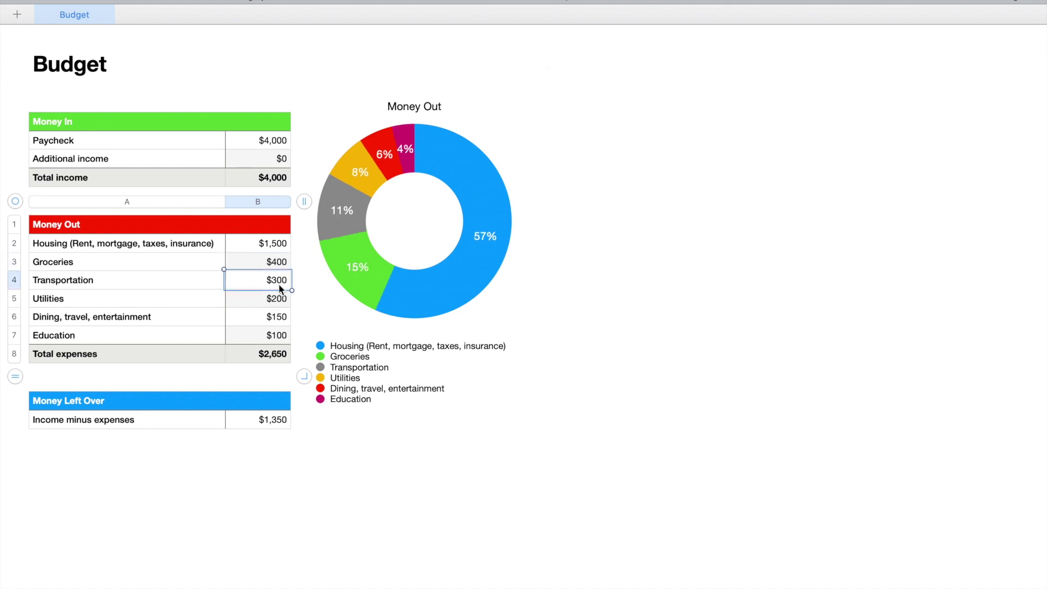
Set the Paycheck amount in the Money In table to $5,725.
{"action": "left_click", "coordinate": [280, 140]}
{"action": "double_click", "coordinate": [277, 139]}
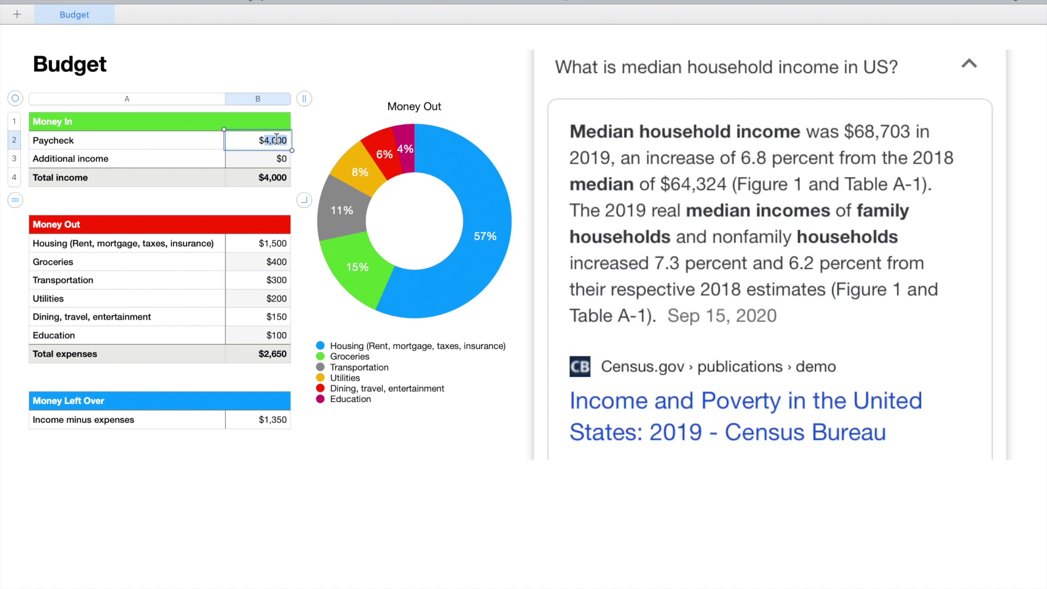
{"action": "scroll", "coordinate": [277, 139], "scroll_direction": "up", "scroll_amount": 1}
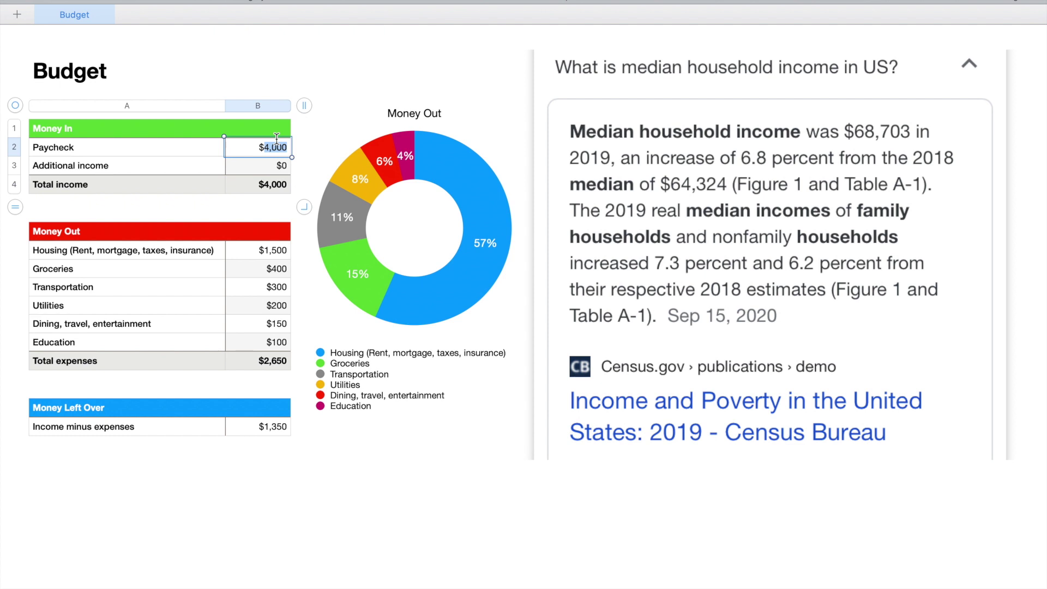
{"action": "type", "text": "5725"}
Extend the Paycheck label in the Money In table to read "Paycheck ( Monthly )".
{"action": "left_click", "coordinate": [84, 145]}
{"action": "double_click", "coordinate": [84, 145]}
{"action": "left_click", "coordinate": [85, 146]}
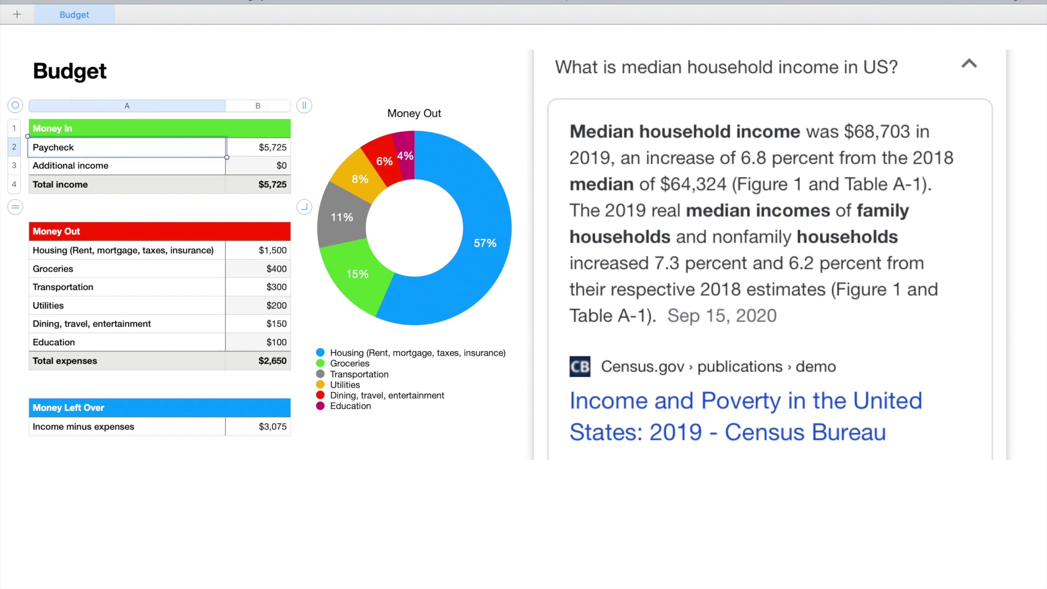
{"action": "type", "text": "( Monthly )"}
{"action": "left_click", "coordinate": [117, 167]}
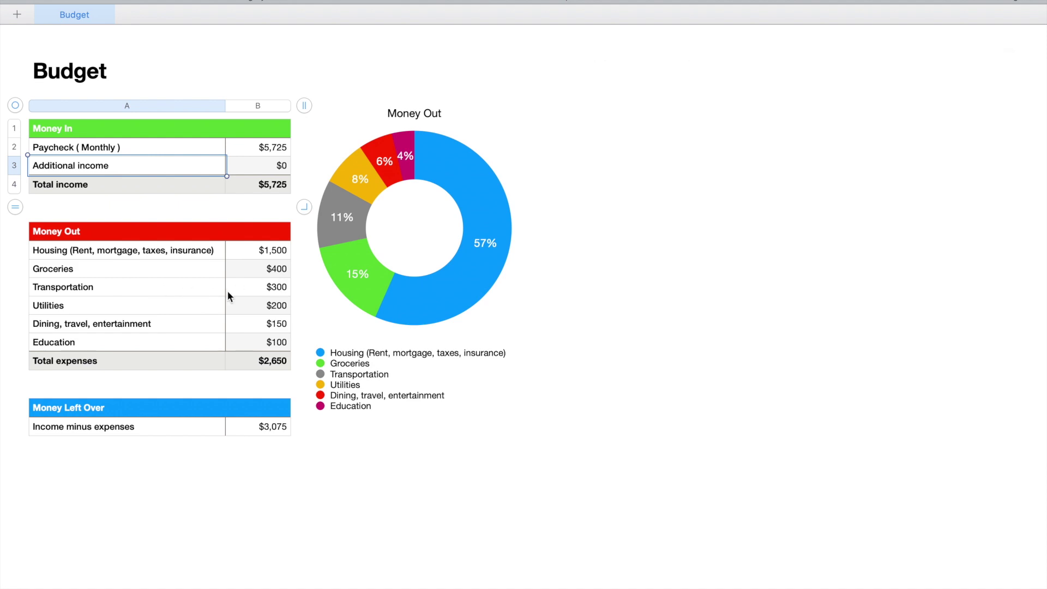
Set the Utilities expense in the Money Out table to $300.
{"action": "left_click", "coordinate": [278, 312]}
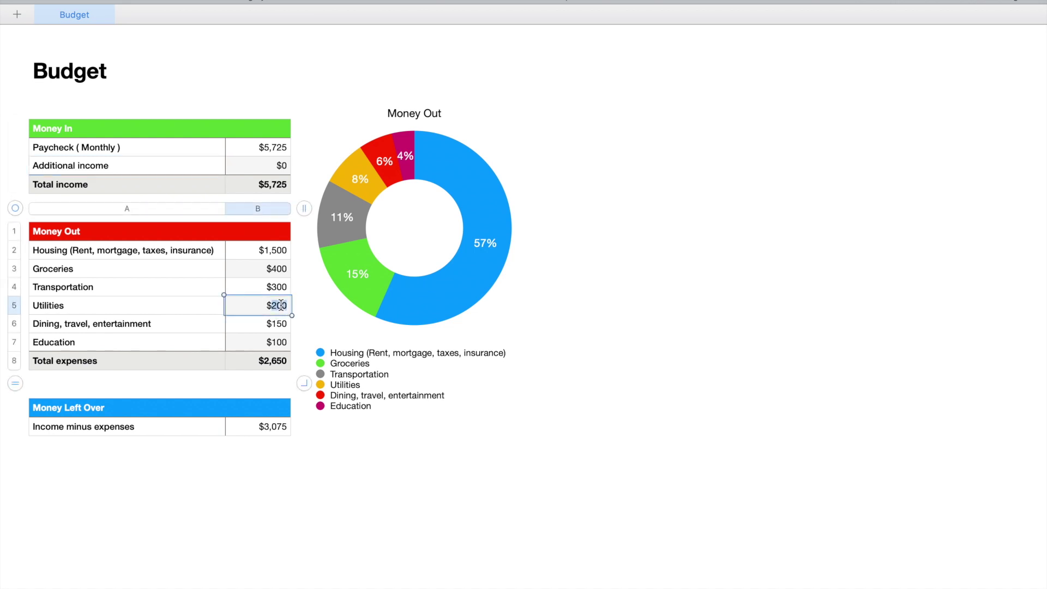
{"action": "type", "text": "300"}
{"action": "left_click", "coordinate": [161, 330]}
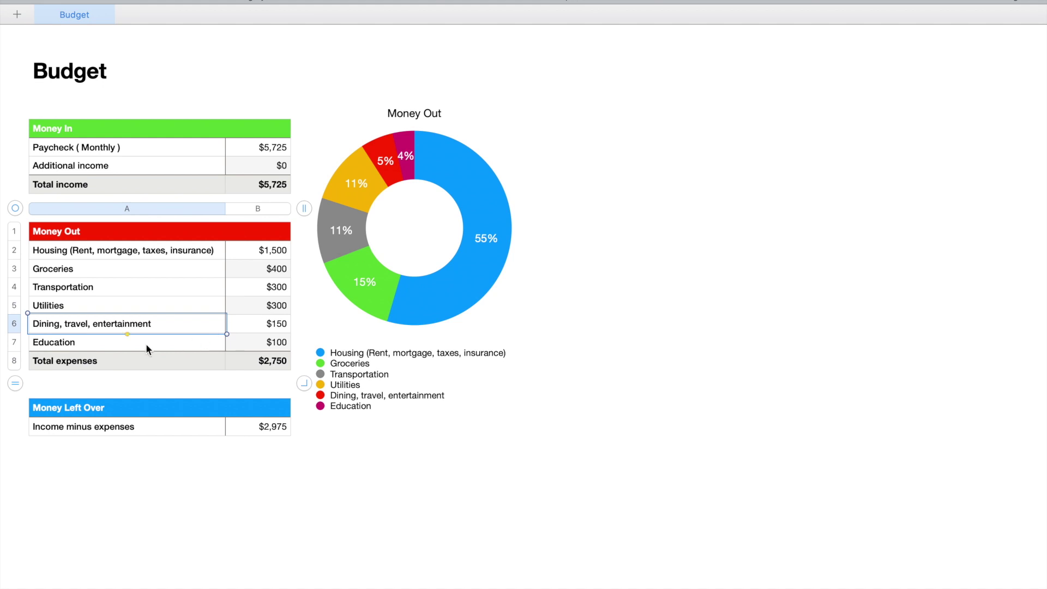
Set the Education expense in the Money Out table to $393.
{"action": "left_click", "coordinate": [282, 343]}
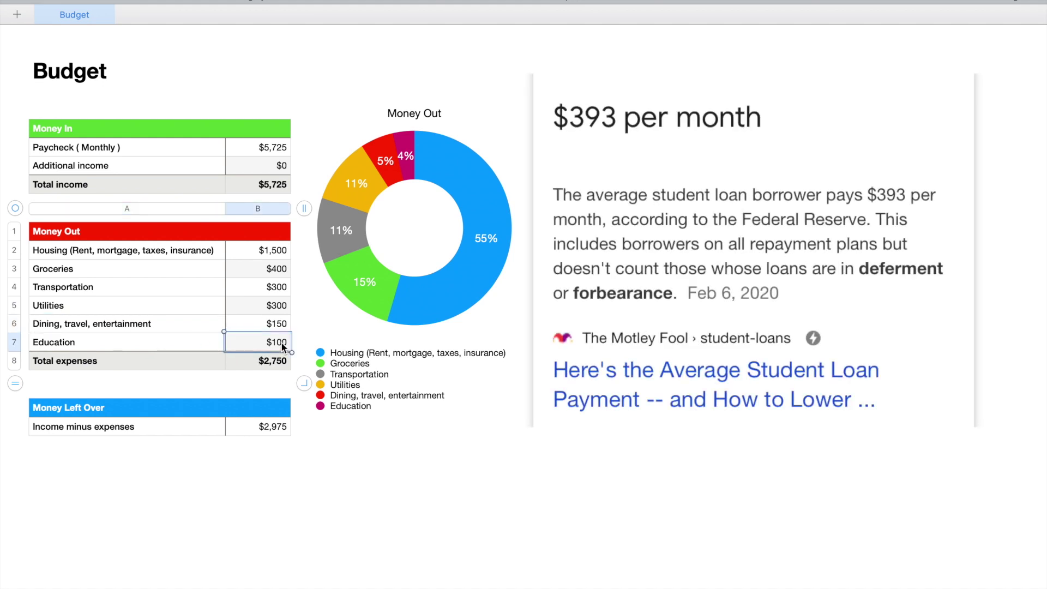
{"action": "double_click", "coordinate": [282, 343]}
{"action": "type", "text": "200"}
{"action": "type", "text": "3"}
{"action": "type", "text": "93"}
{"action": "left_click", "coordinate": [218, 310]}
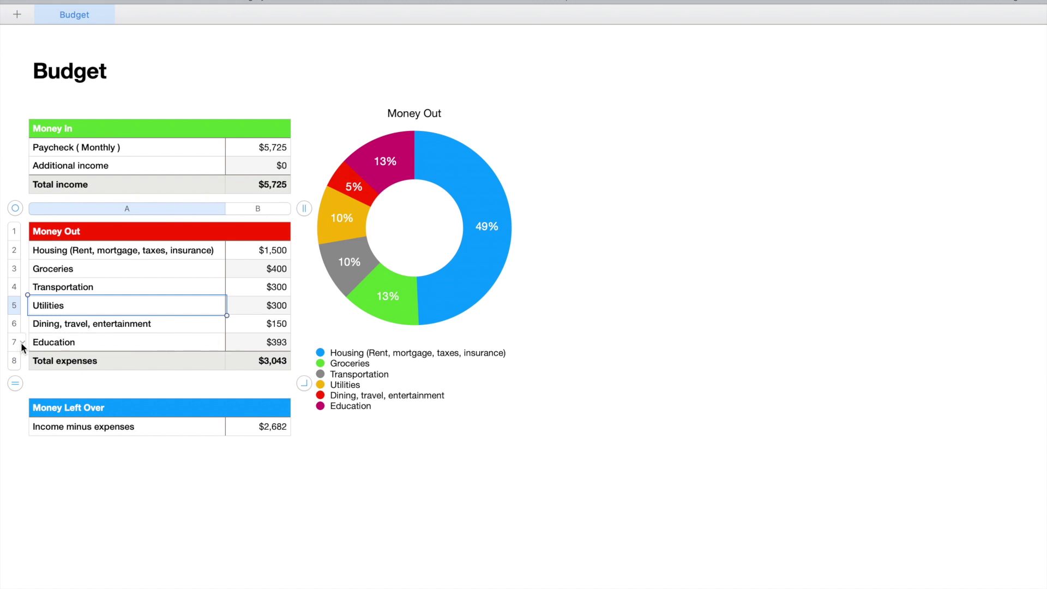
Extend the Transportation label in the Money Out table to read "Transportation ( gasoline )".
{"action": "left_click", "coordinate": [75, 286]}
{"action": "left_click", "coordinate": [102, 284]}
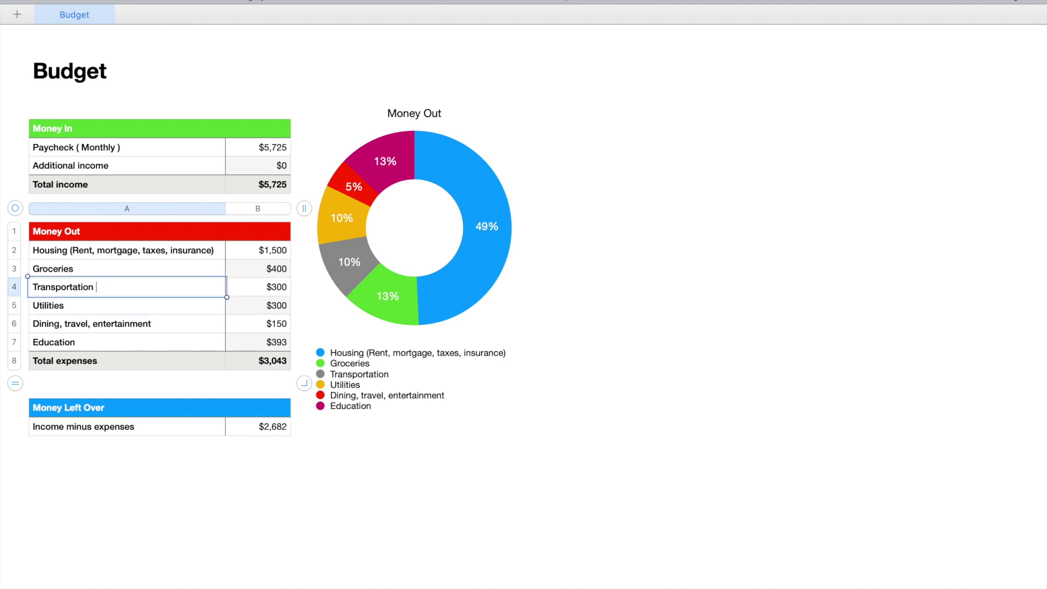
{"action": "type", "text": "( gasoline )"}
{"action": "left_click", "coordinate": [86, 330]}
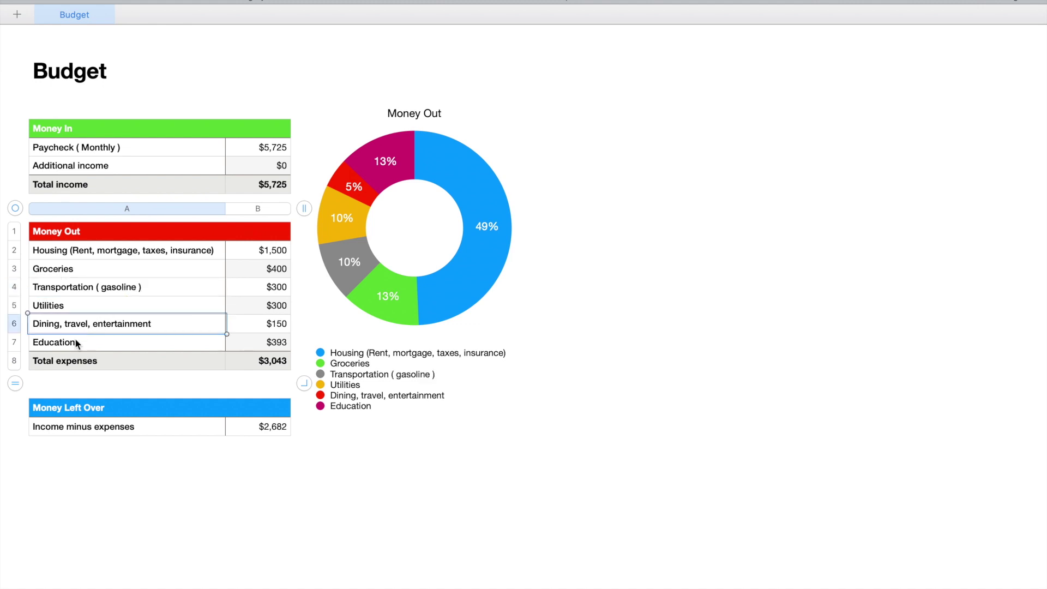
Add a row below Education in the Money Out table and label it "Auto Insurance".
{"action": "left_click", "coordinate": [24, 342]}
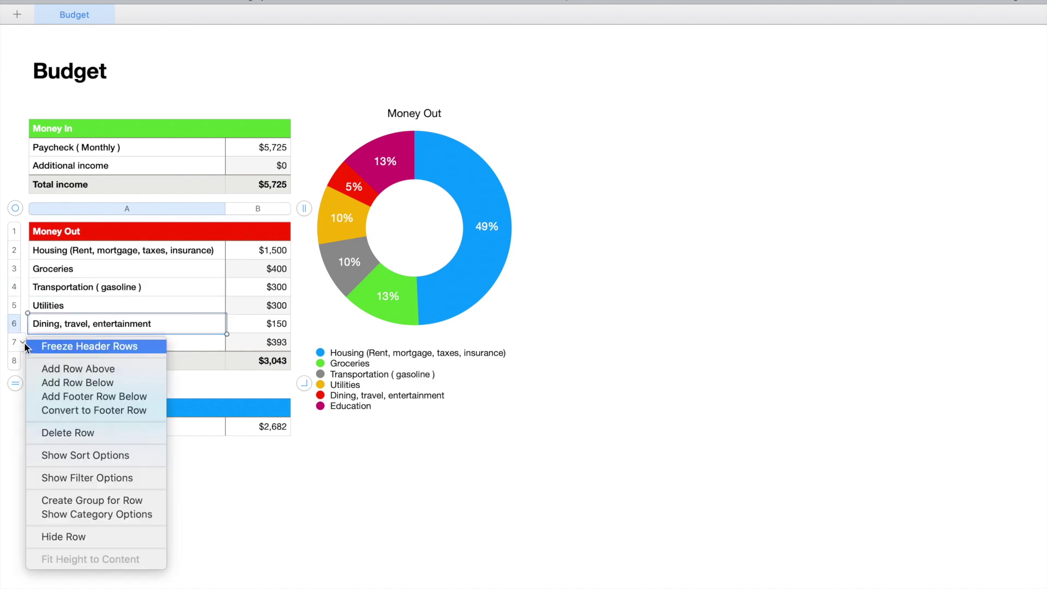
{"action": "left_click", "coordinate": [44, 383]}
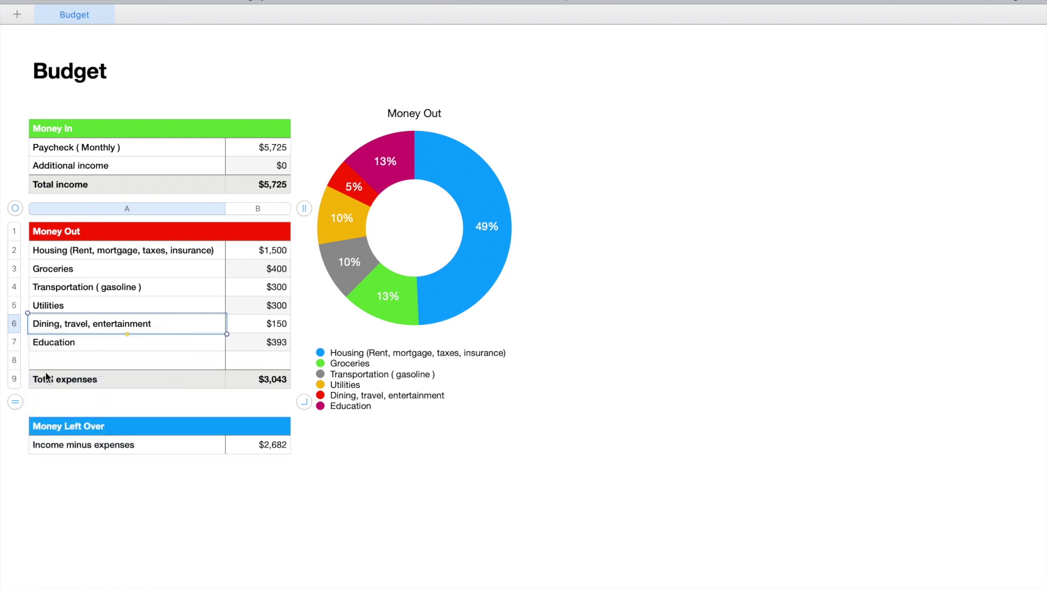
{"action": "left_click", "coordinate": [48, 361]}
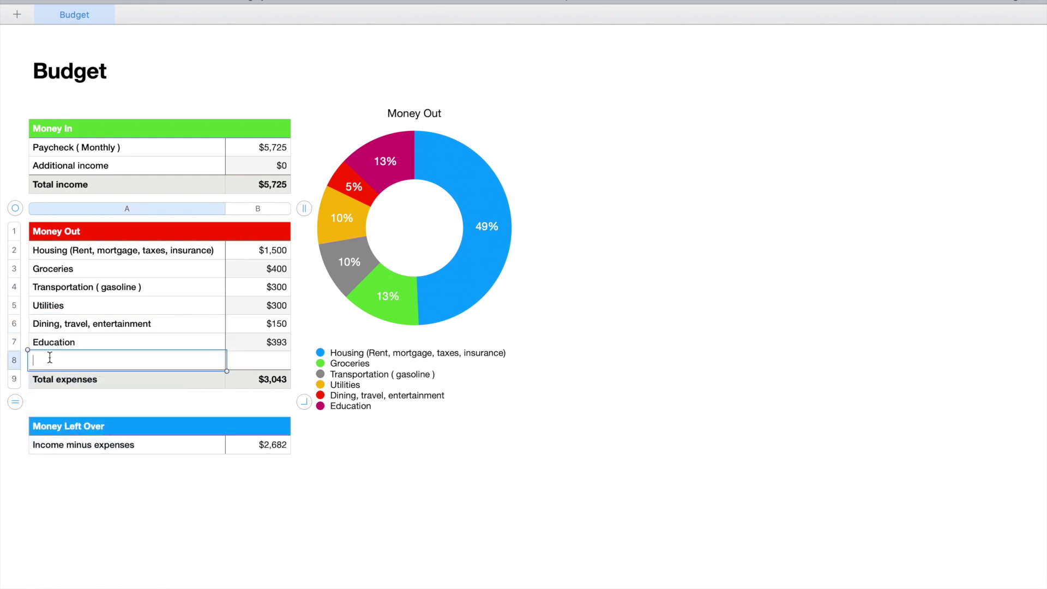
{"action": "type", "text": "Auto Insurance"}
Enter $119 as the Auto Insurance expense in the Money Out table.
{"action": "left_click", "coordinate": [283, 361]}
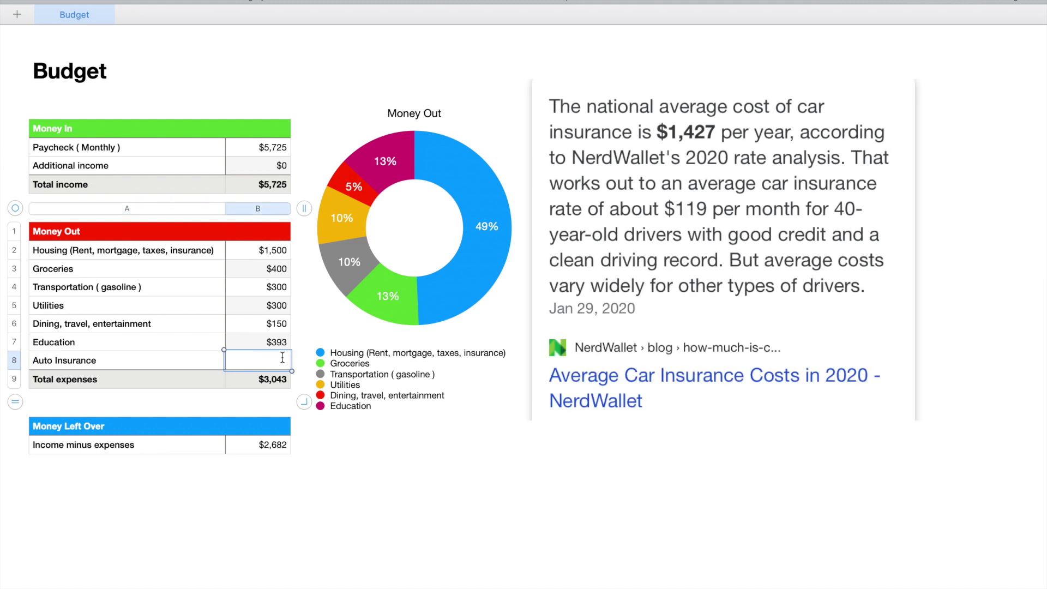
{"action": "type", "text": "120"}
{"action": "key", "text": "BackSpace"}
{"action": "key", "text": "BackSpace"}
{"action": "type", "text": "19"}
{"action": "left_click", "coordinate": [256, 329]}
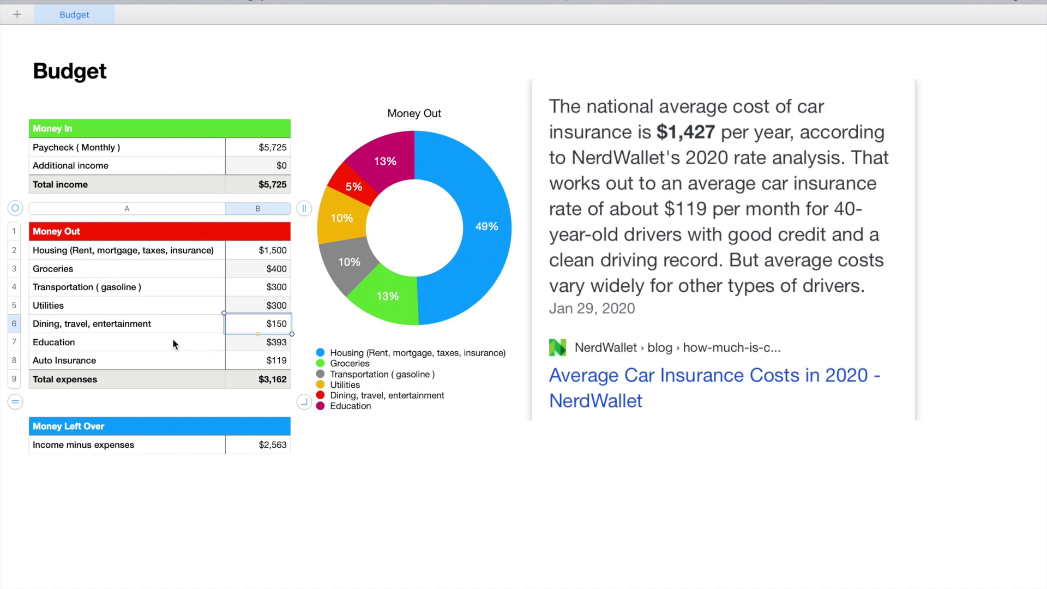
Add a row above Transportation in the Money Out table and label it "Auto Loan".
{"action": "left_click", "coordinate": [49, 289]}
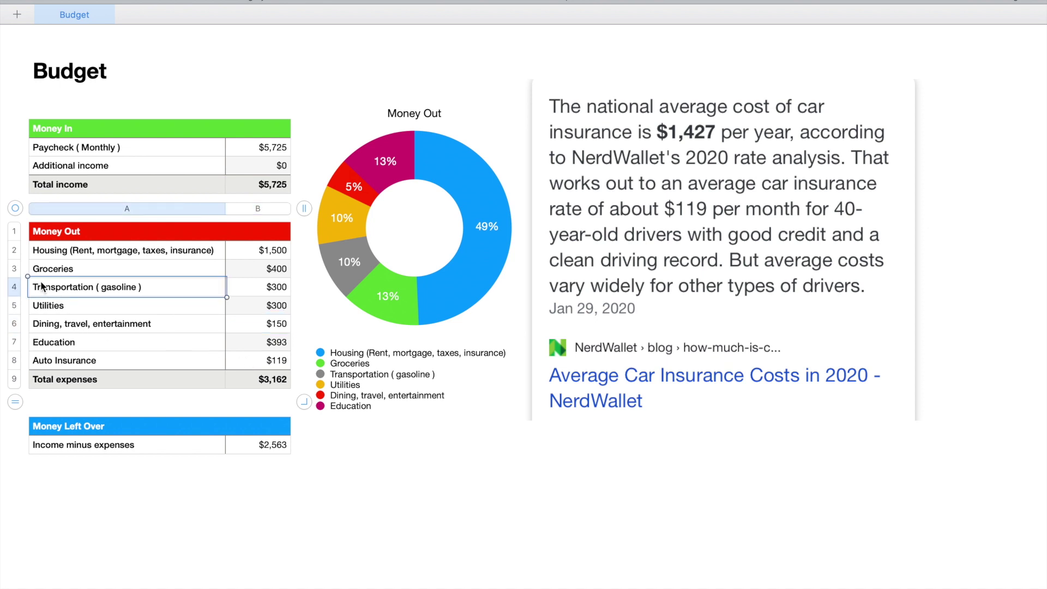
{"action": "left_click", "coordinate": [23, 287]}
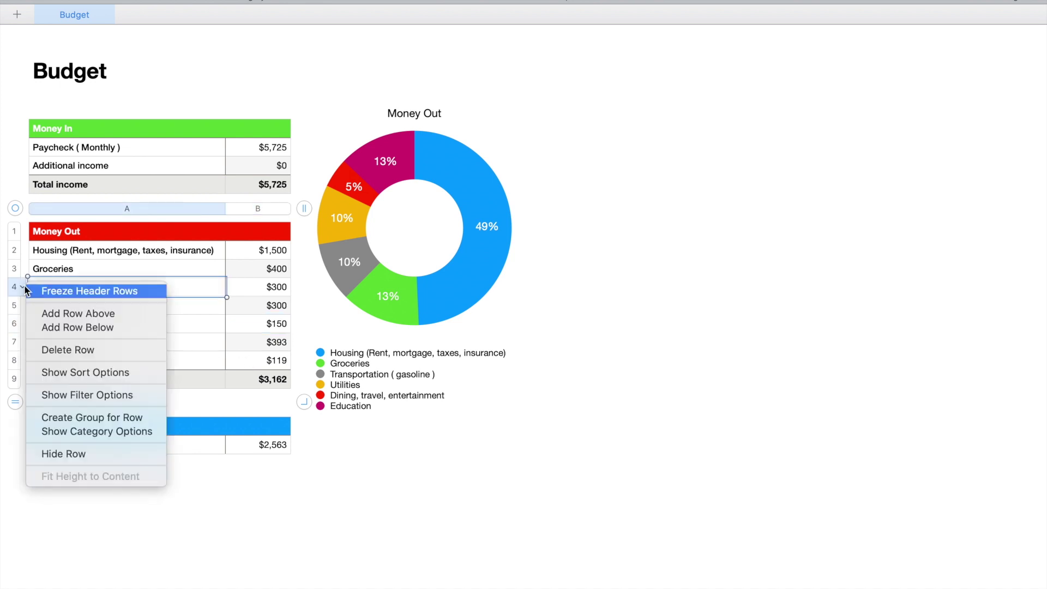
{"action": "left_click", "coordinate": [43, 312]}
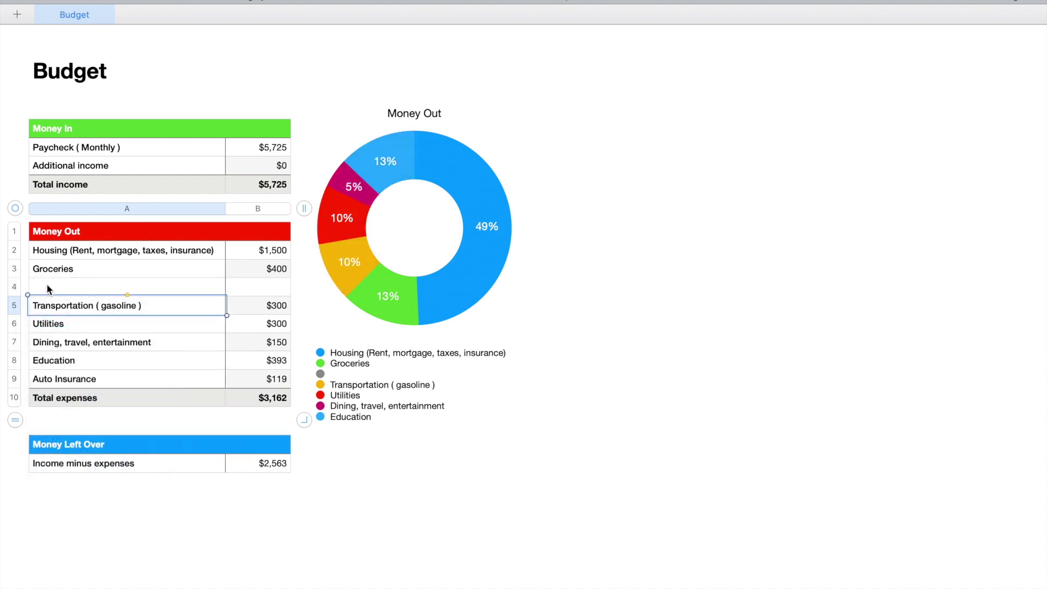
{"action": "left_click", "coordinate": [47, 288]}
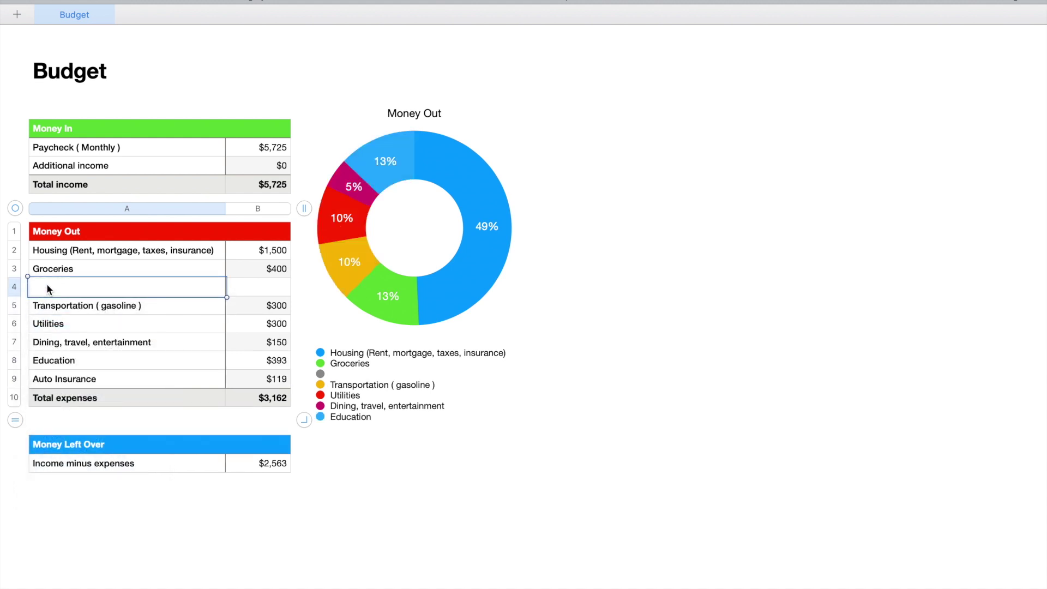
{"action": "type", "text": "Auto Loan"}
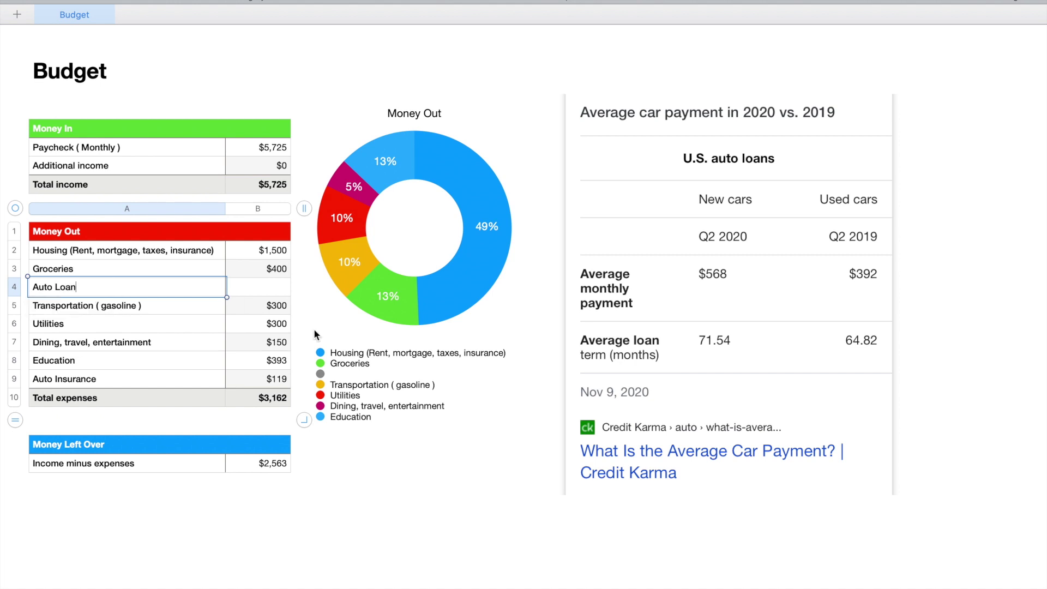
Enter $568 as the Auto Loan expense in the Money Out table.
{"action": "left_click", "coordinate": [281, 288]}
{"action": "type", "text": "568"}
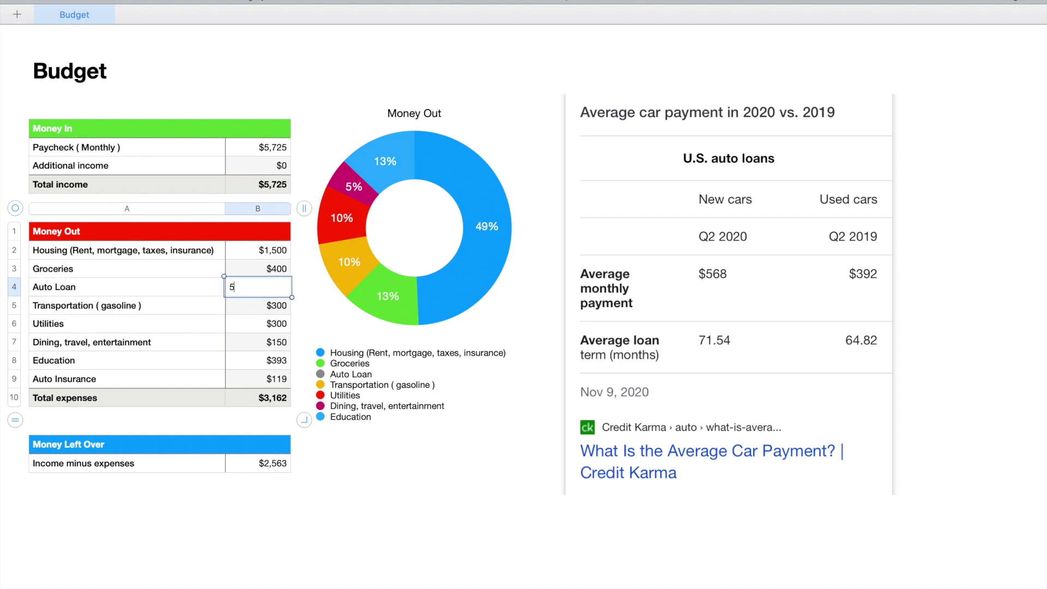
{"action": "left_click", "coordinate": [244, 313]}
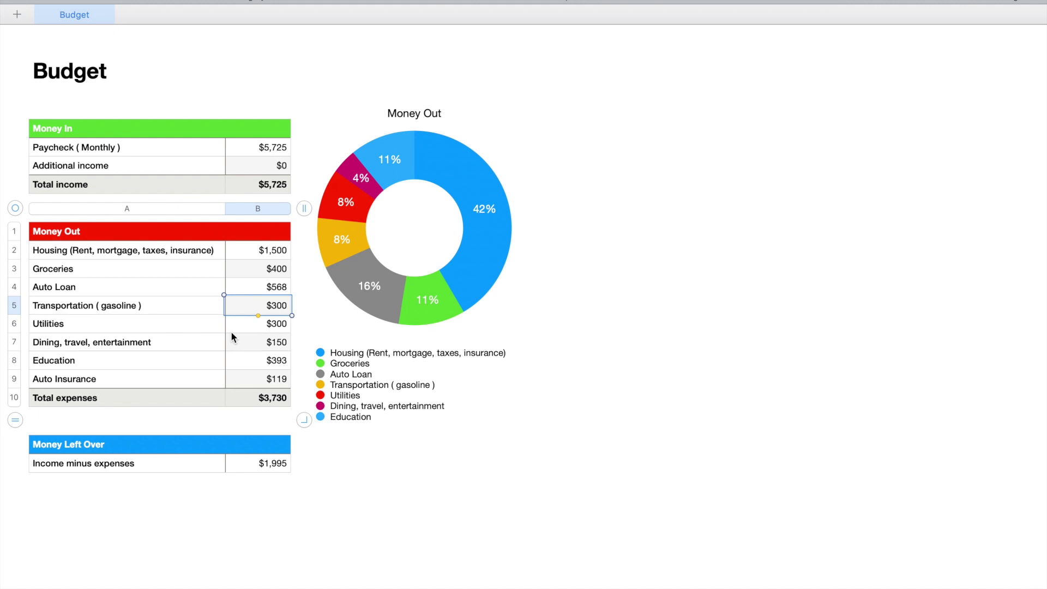
Add a row below Auto Insurance in the Money Out table and label it "YouTube TV".
{"action": "scroll", "coordinate": [230, 332], "scroll_direction": "down", "scroll_amount": 1}
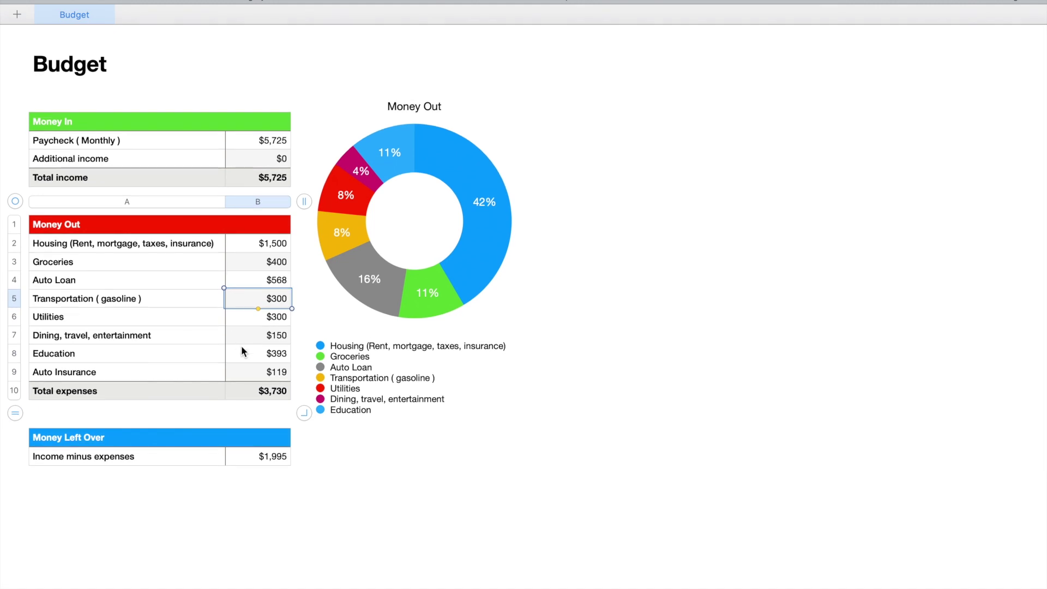
{"action": "scroll", "coordinate": [241, 346], "scroll_direction": "down", "scroll_amount": 1}
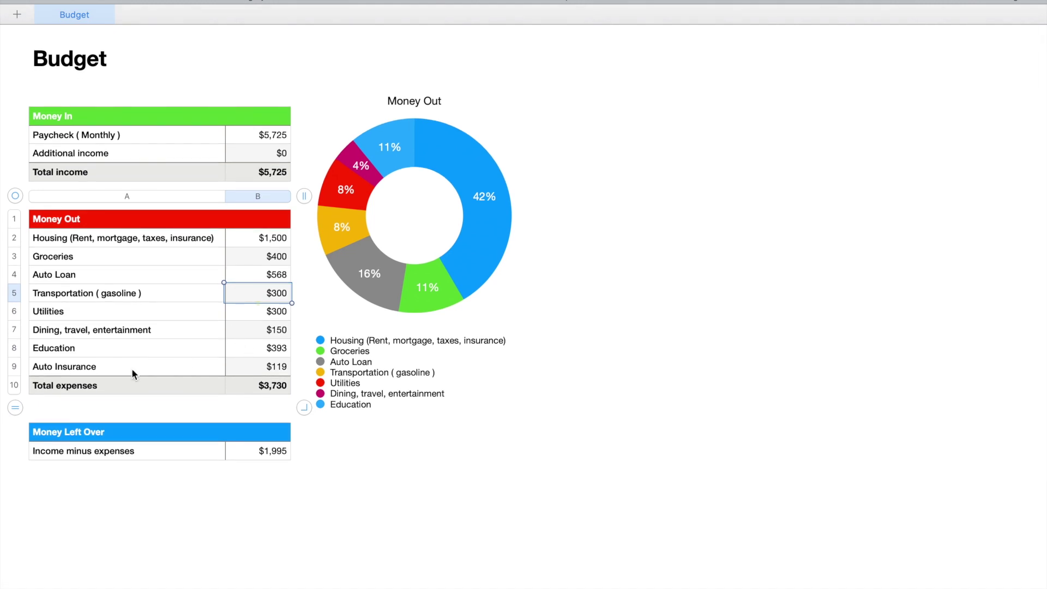
{"action": "left_click", "coordinate": [22, 366]}
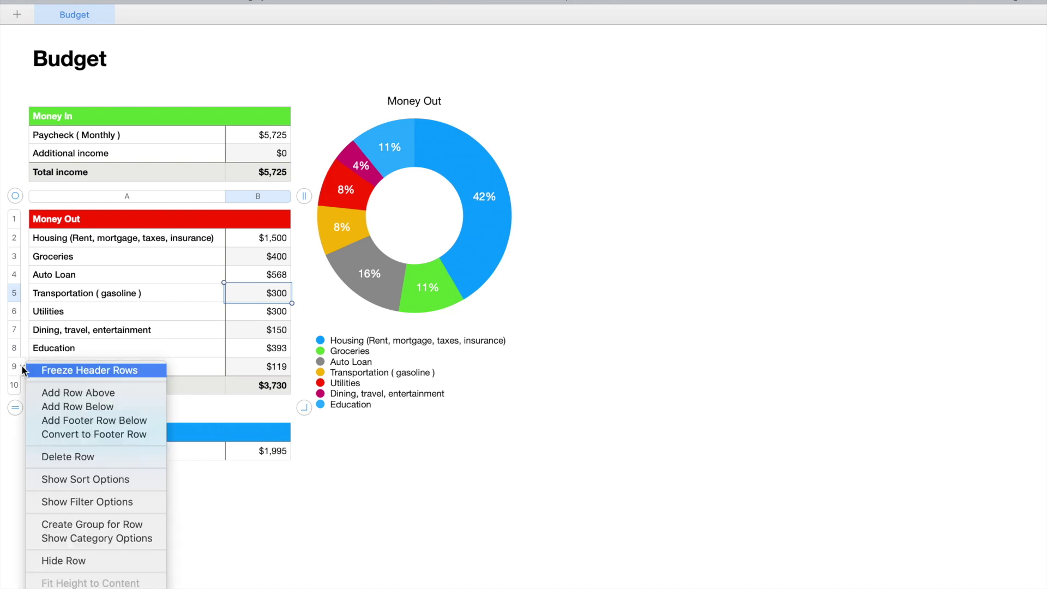
{"action": "left_click", "coordinate": [38, 406]}
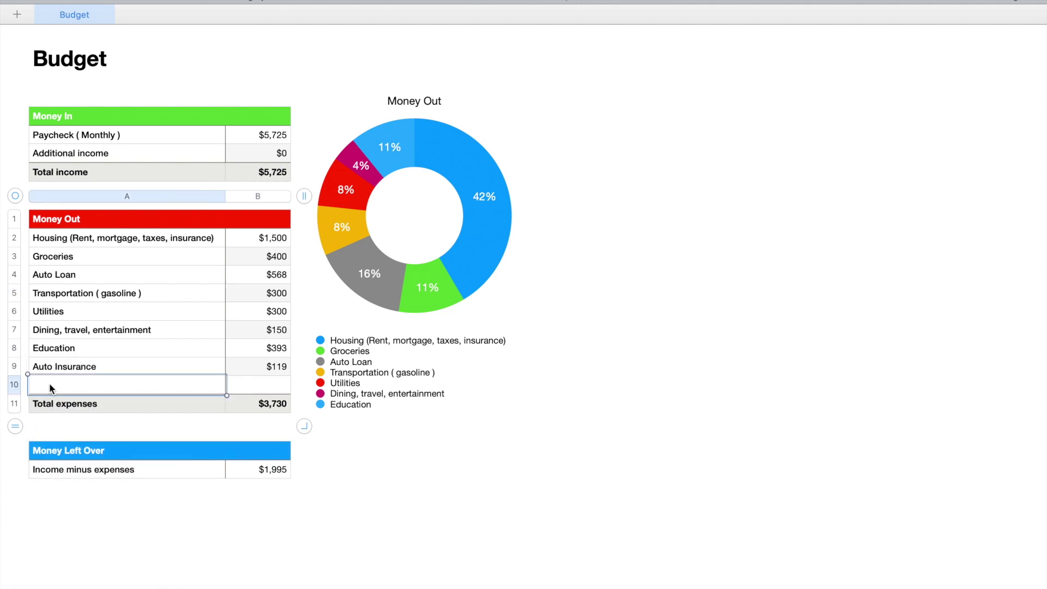
{"action": "type", "text": "YouTube TV"}
{"action": "left_click", "coordinate": [267, 386]}
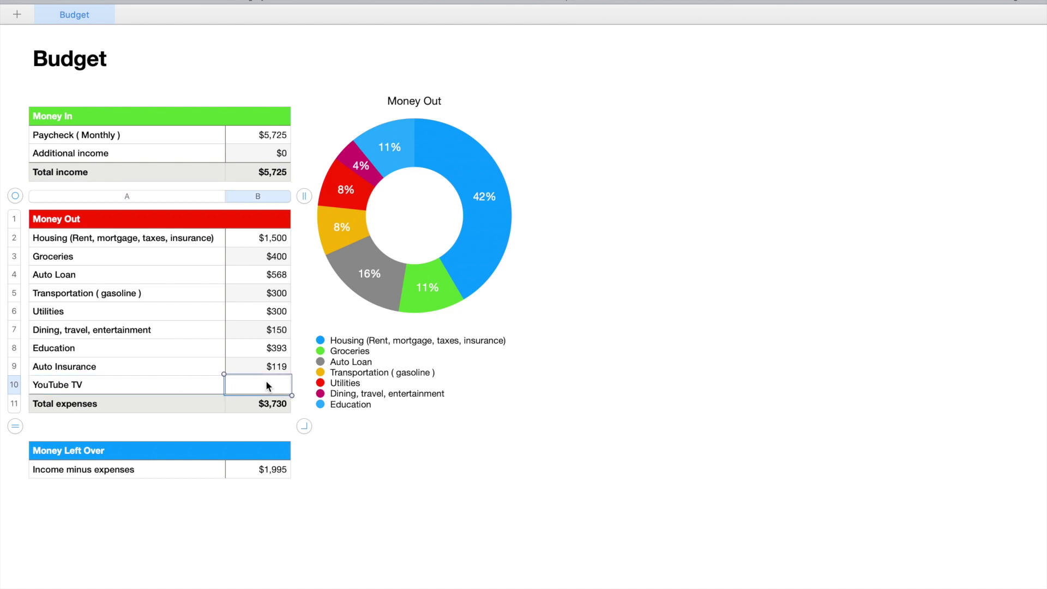
Enter $69 as the YouTube TV expense in the Money Out table.
{"action": "type", "text": "69"}
{"action": "left_click", "coordinate": [186, 388]}
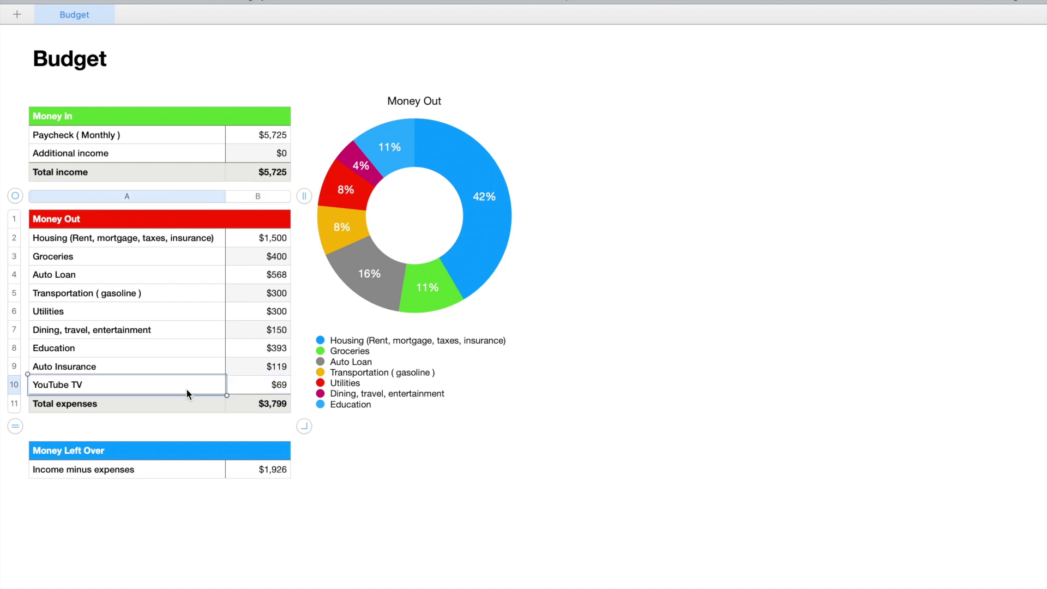
Add a row below YouTube TV in the Money Out table, labelled "NetFlix" with an expense of $20.
{"action": "left_click", "coordinate": [23, 387]}
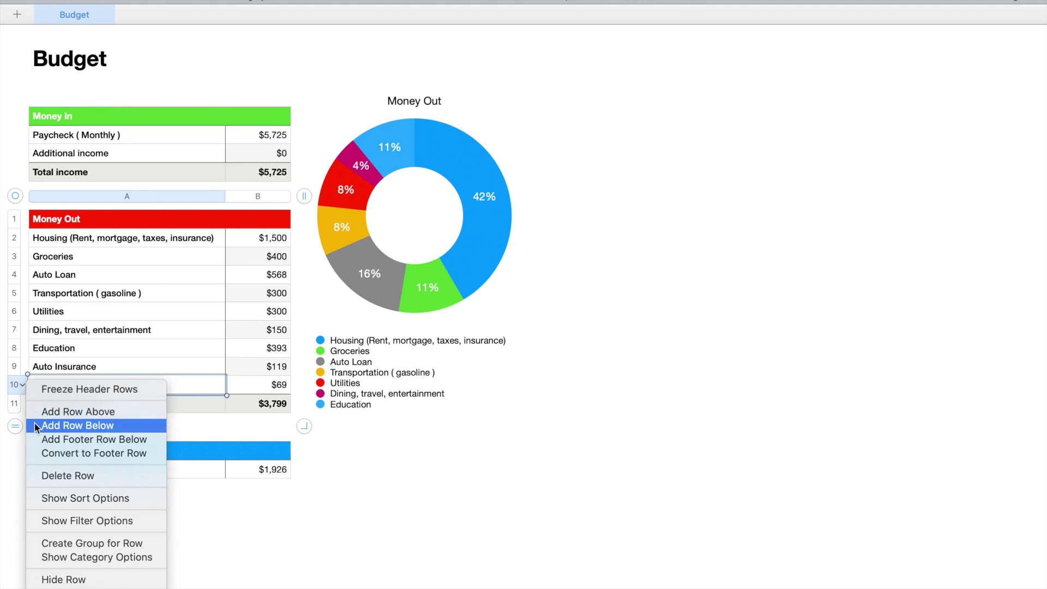
{"action": "left_click", "coordinate": [34, 425]}
{"action": "left_click", "coordinate": [43, 403]}
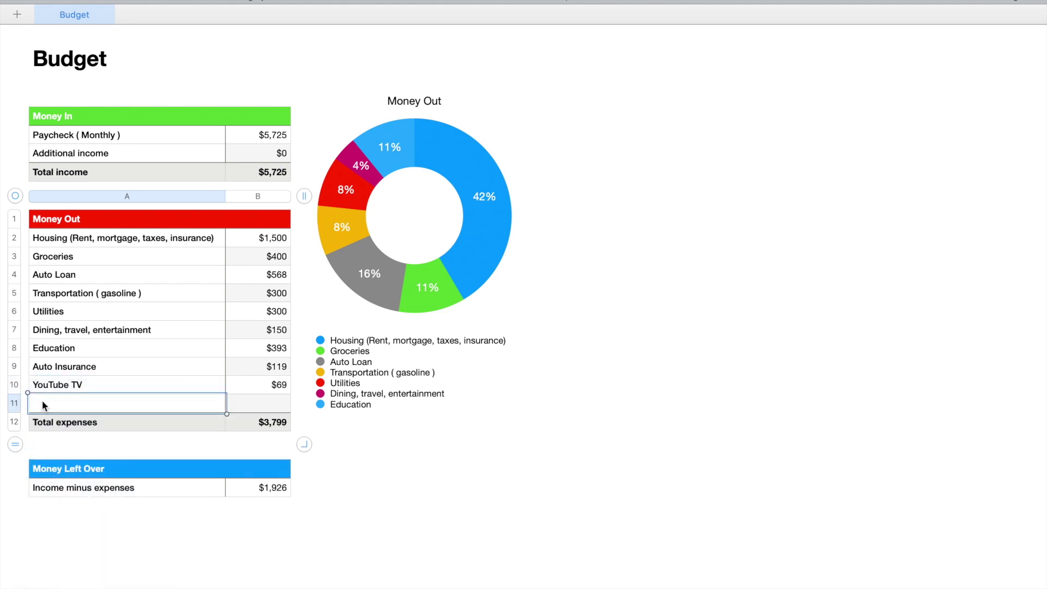
{"action": "type", "text": "NetFlix"}
{"action": "left_click", "coordinate": [276, 407]}
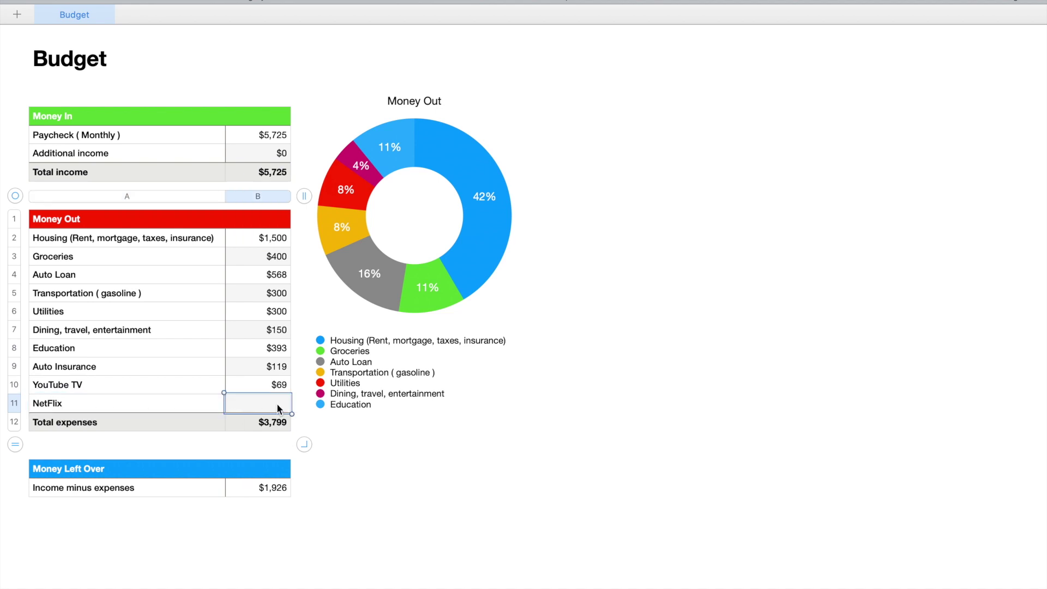
{"action": "type", "text": "20"}
{"action": "left_click", "coordinate": [187, 355]}
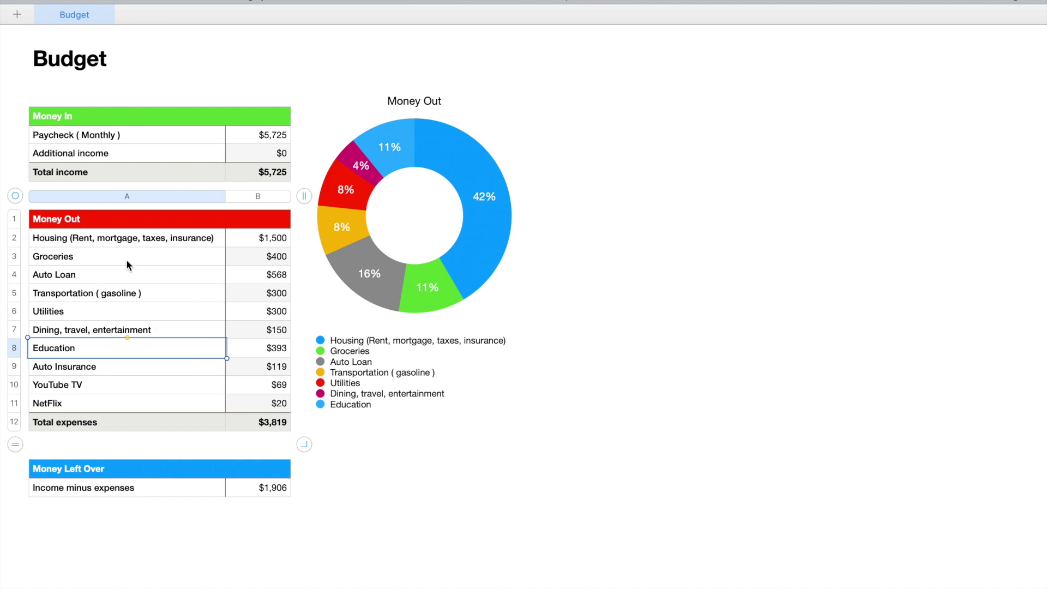
Add a row below NetFlix in the Money Out table, labelled "Cell phone" with an expense of $70.
{"action": "left_click", "coordinate": [23, 403]}
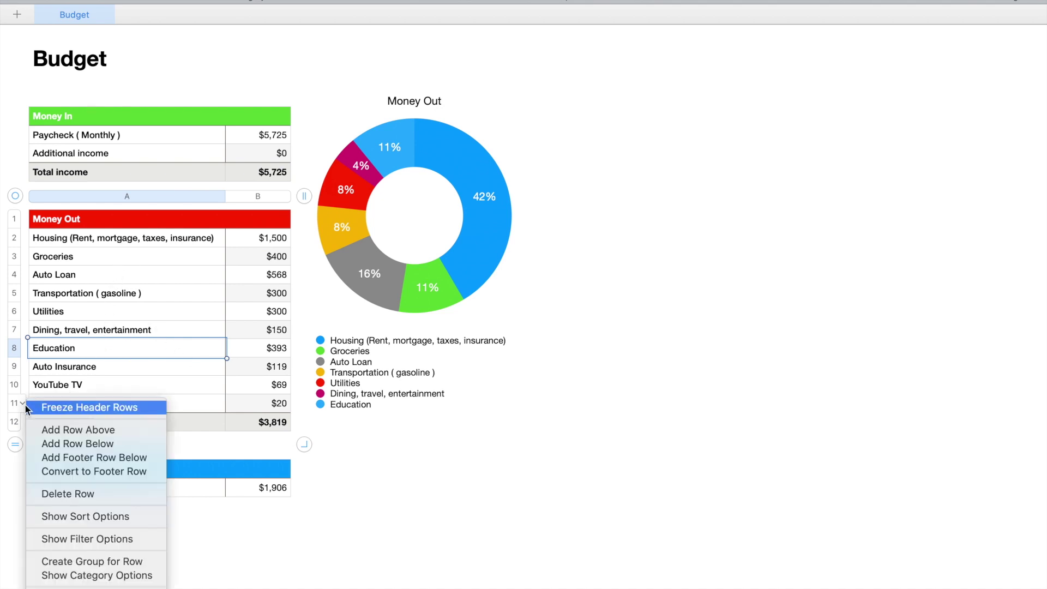
{"action": "left_click", "coordinate": [36, 443]}
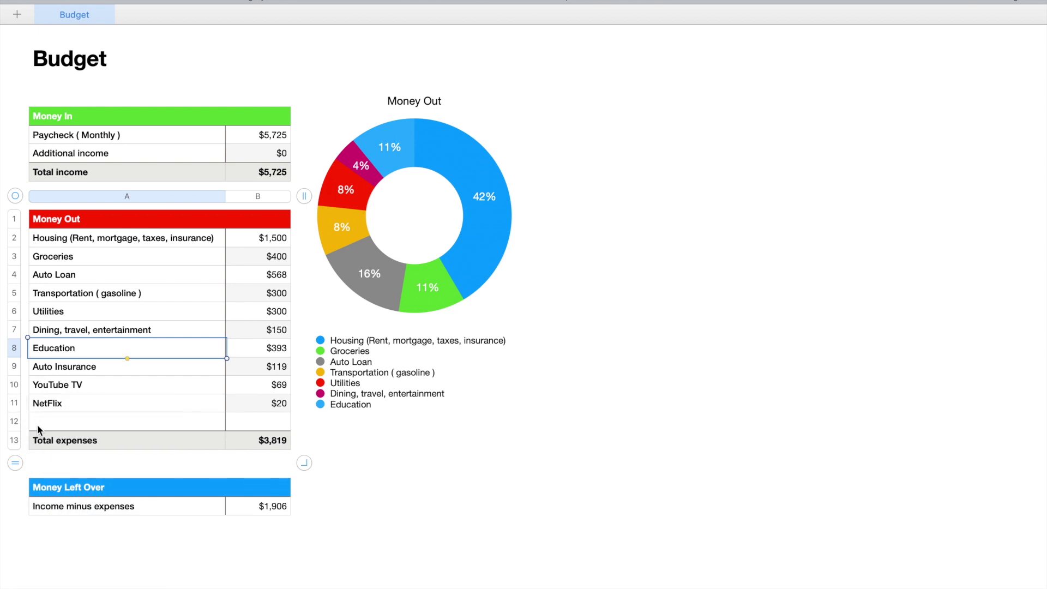
{"action": "left_click", "coordinate": [45, 424]}
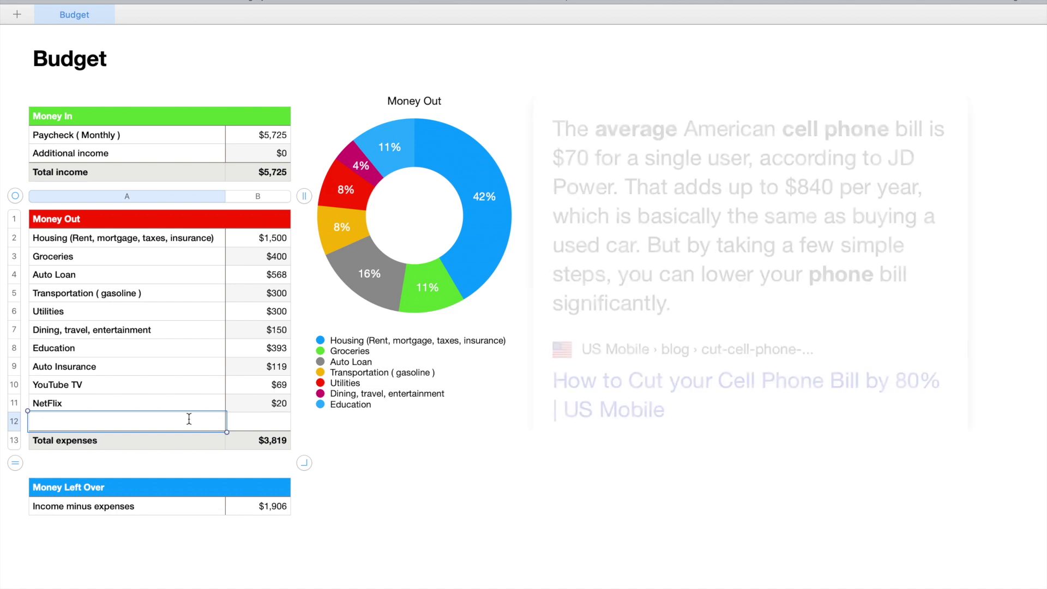
{"action": "type", "text": "Cell phone"}
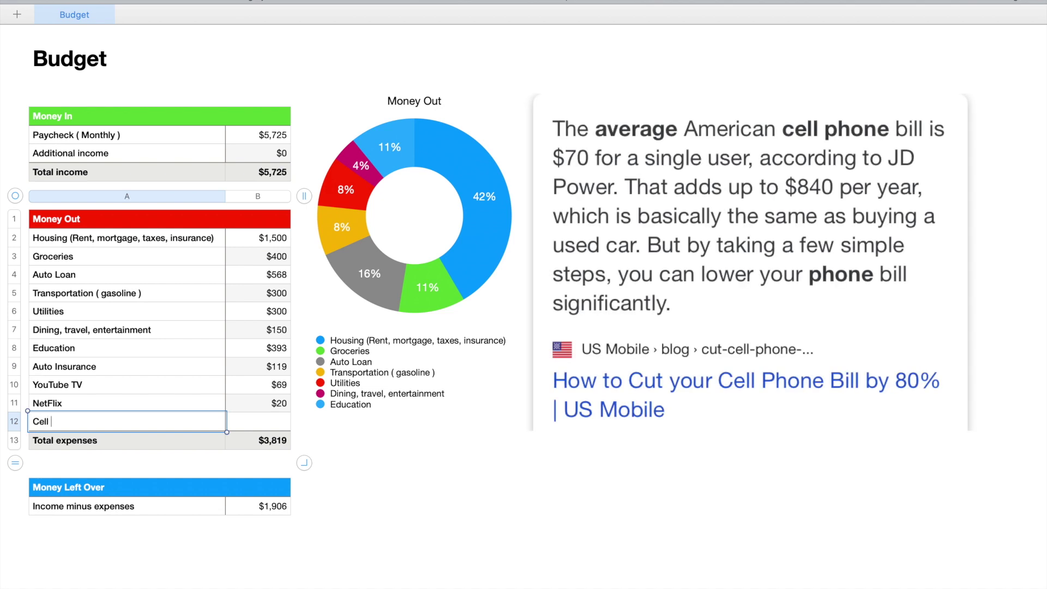
{"action": "left_click", "coordinate": [284, 427]}
{"action": "type", "text": "7"}
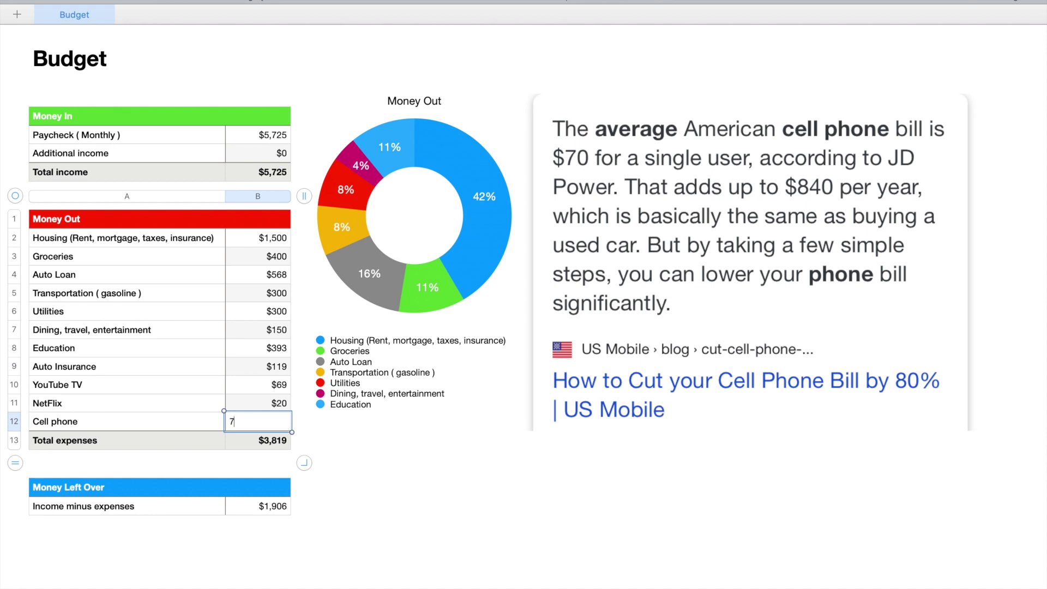
{"action": "type", "text": "0"}
{"action": "left_click", "coordinate": [185, 377]}
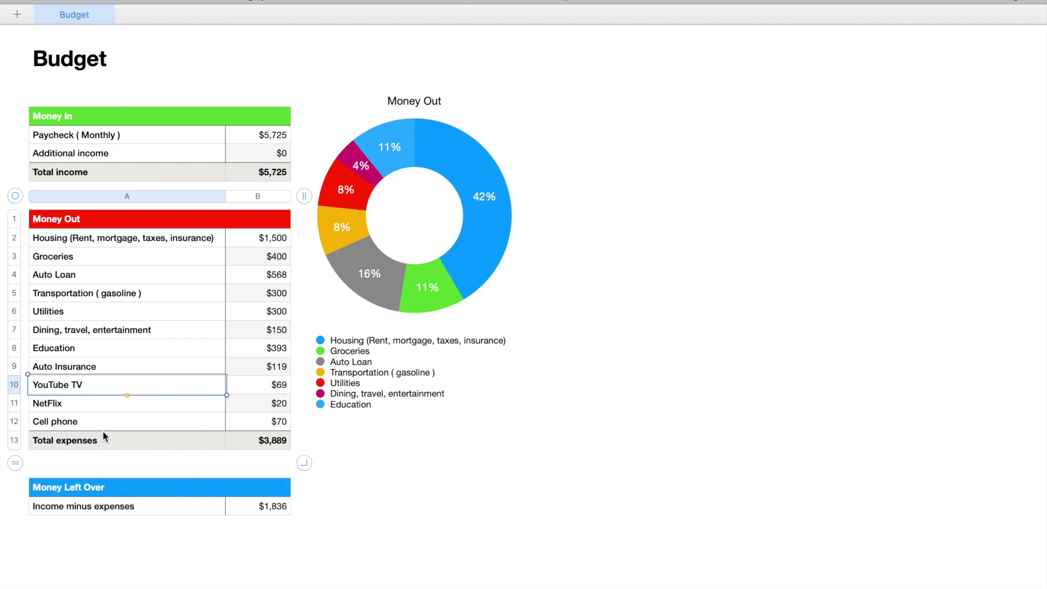
Add a row below Cell phone in the Money Out table, labelled "Saving ( 10% )" with an amount of $572.
{"action": "left_click", "coordinate": [22, 439]}
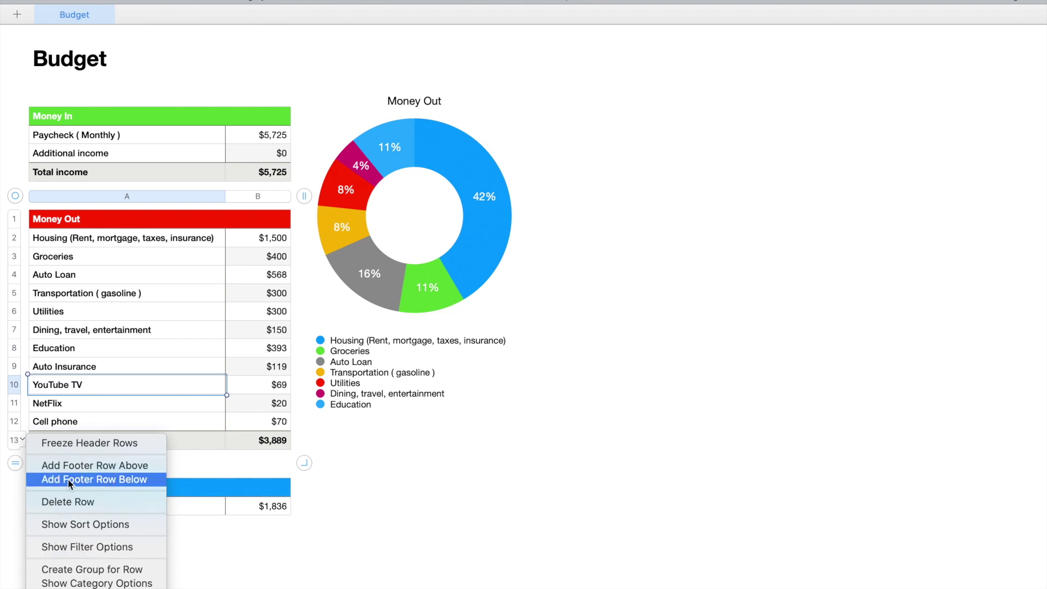
{"action": "left_click", "coordinate": [176, 464]}
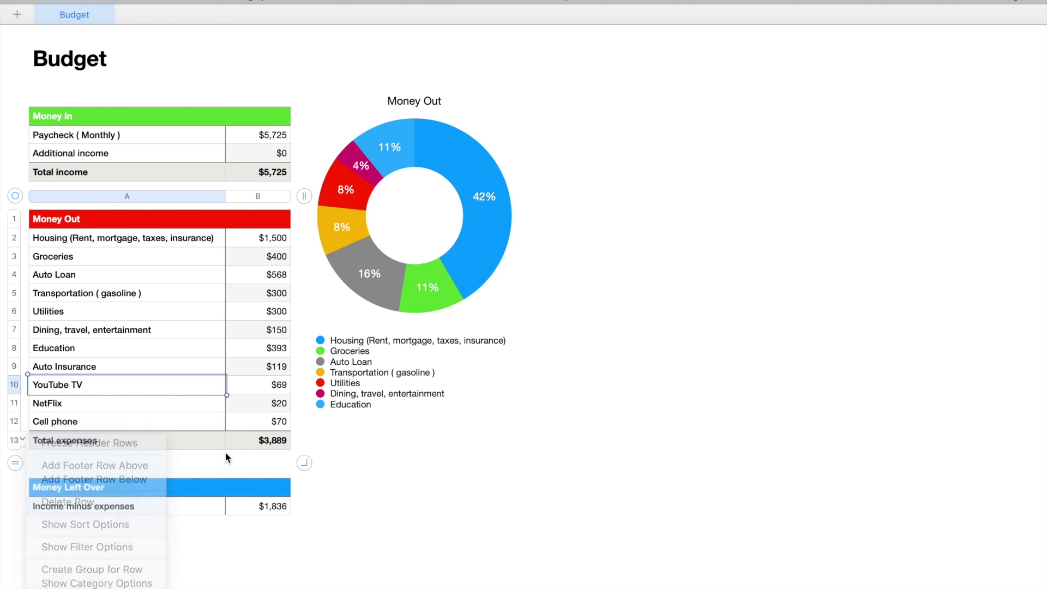
{"action": "right_click", "coordinate": [63, 426]}
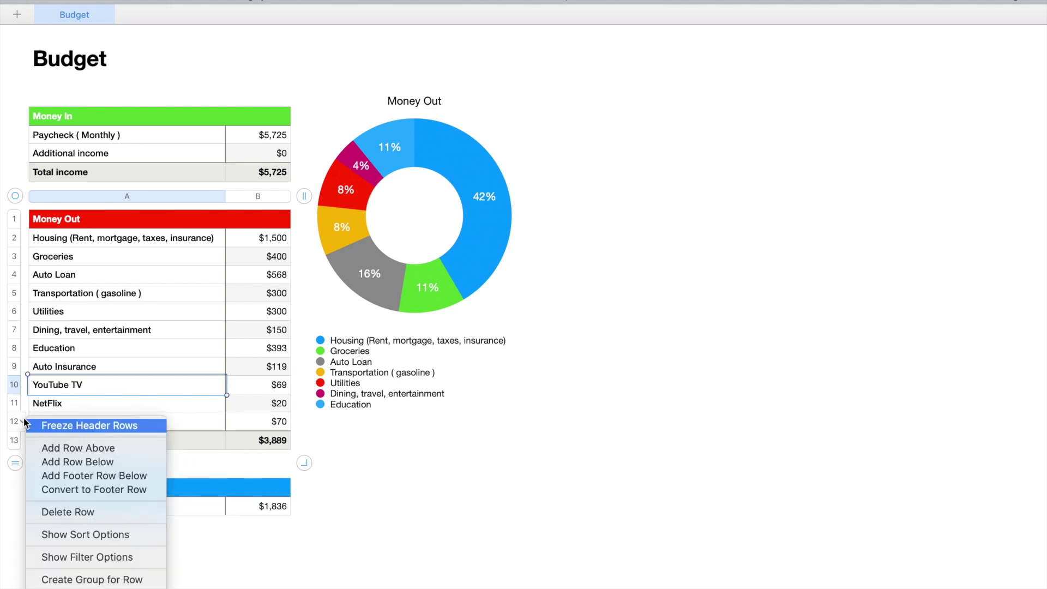
{"action": "left_click", "coordinate": [52, 462]}
{"action": "left_click", "coordinate": [67, 439]}
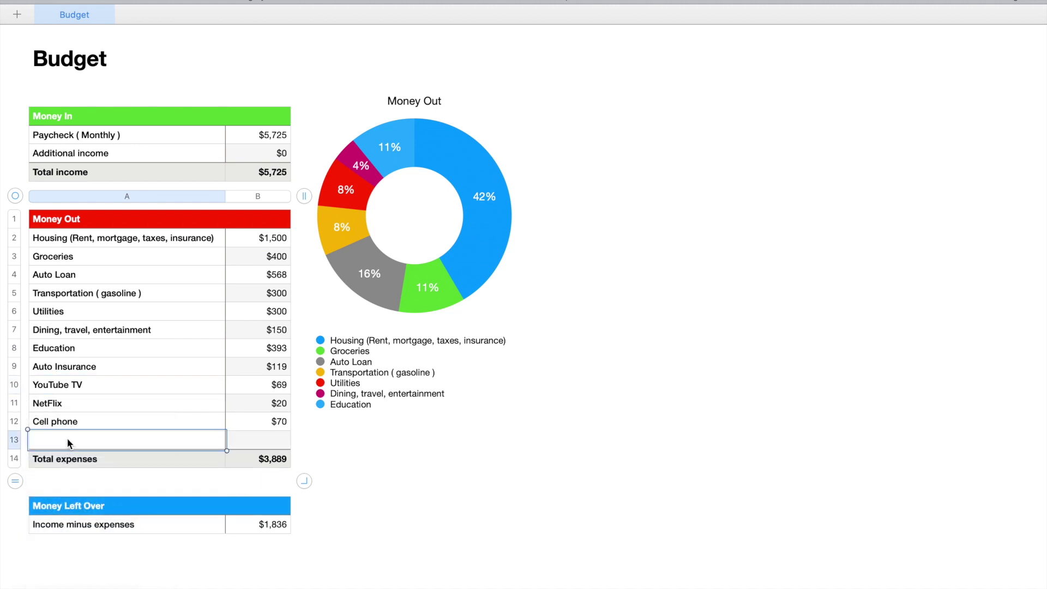
{"action": "type", "text": "Saving ( 10% )"}
{"action": "left_click", "coordinate": [271, 440]}
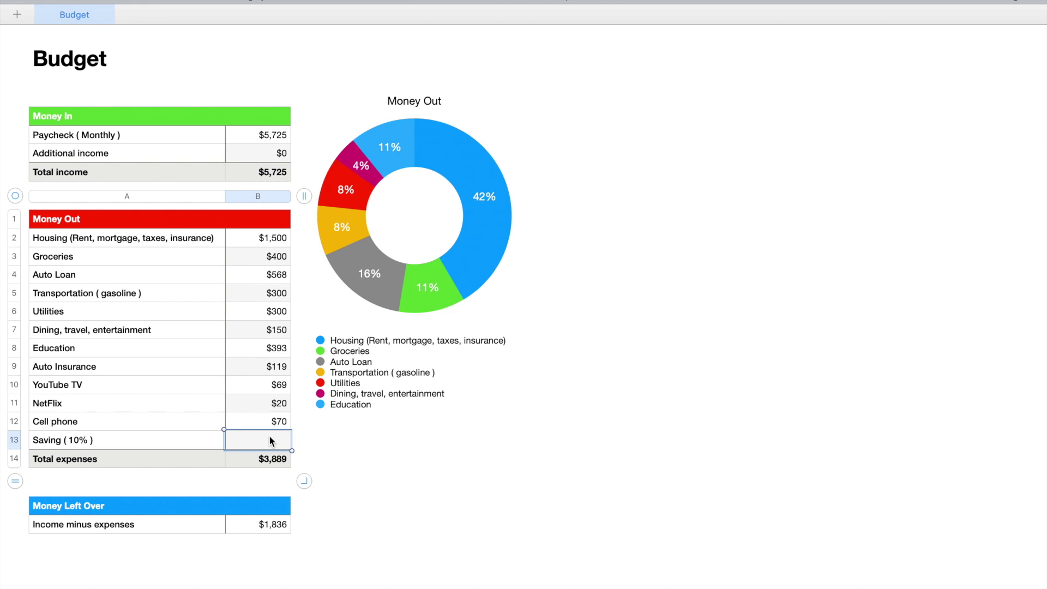
{"action": "type", "text": "572"}
{"action": "left_click", "coordinate": [191, 410]}
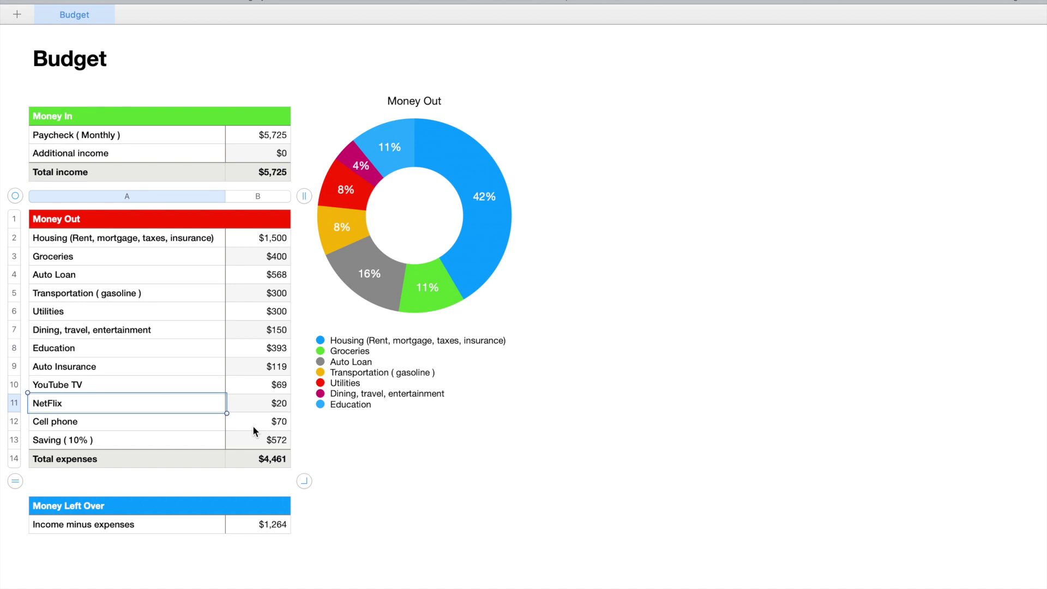
Delete the Education row from the Money Out table.
{"action": "left_click", "coordinate": [24, 440]}
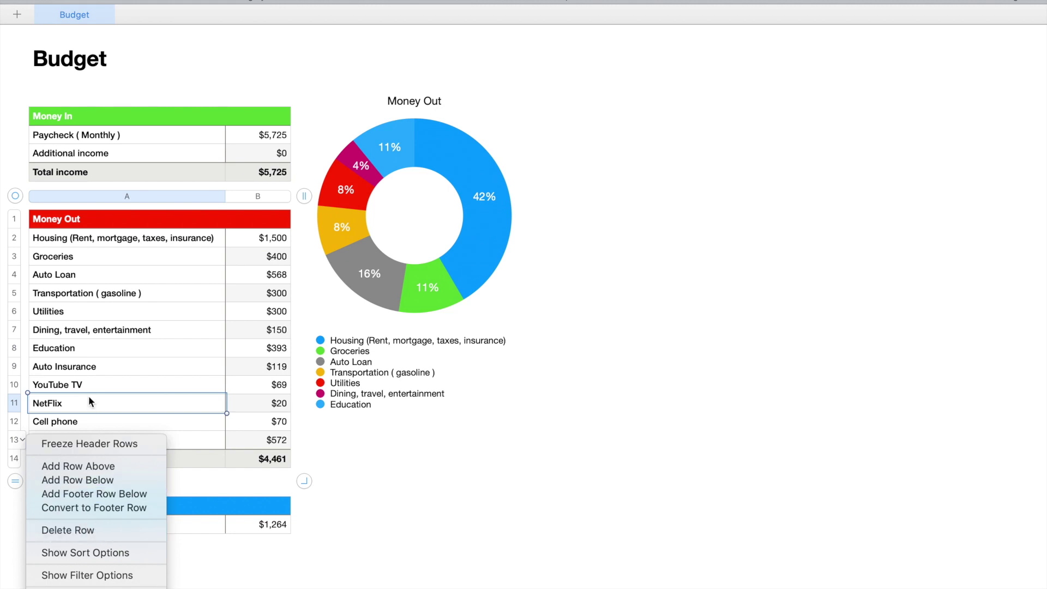
{"action": "left_click", "coordinate": [97, 366]}
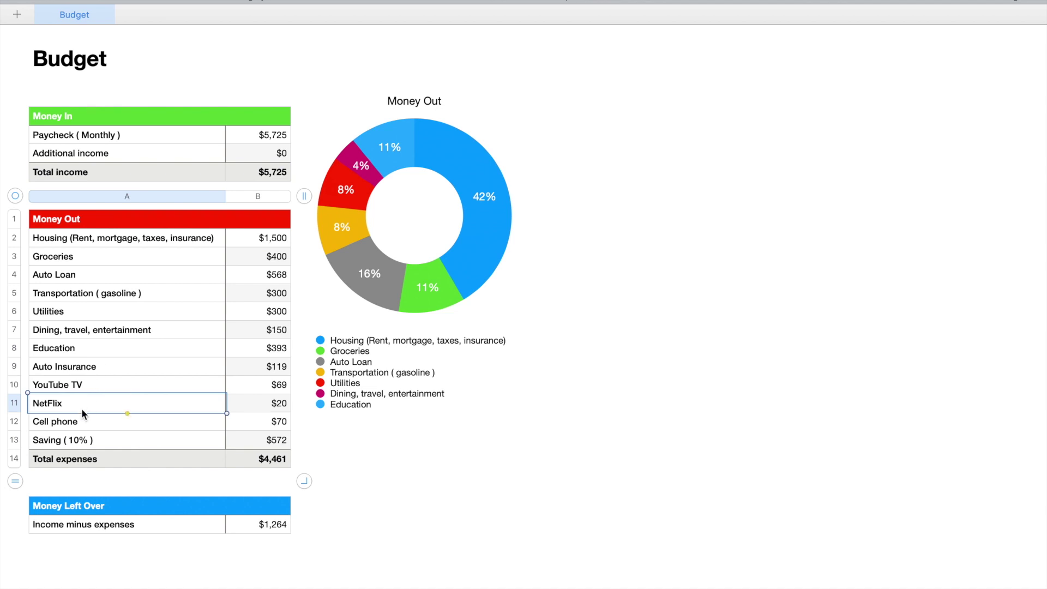
{"action": "left_click", "coordinate": [72, 352]}
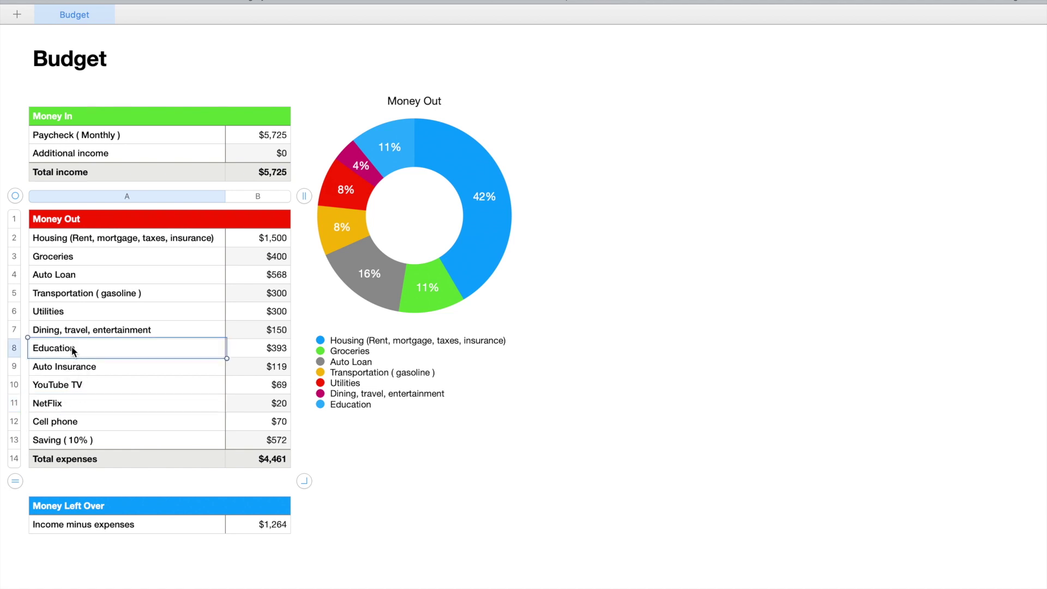
{"action": "left_click", "coordinate": [22, 346]}
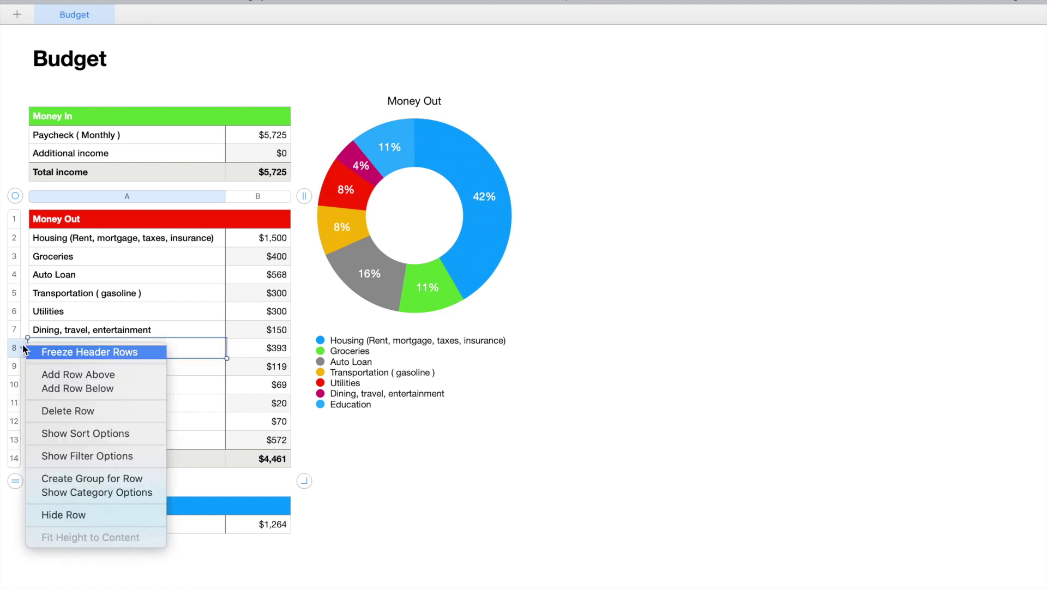
{"action": "left_click", "coordinate": [50, 414]}
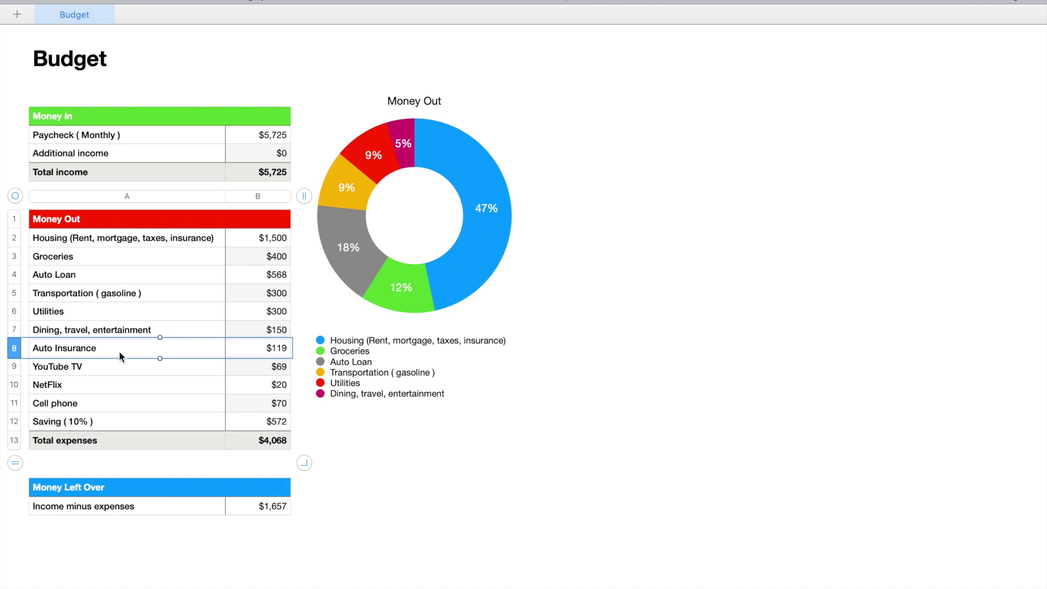
Add a row above Auto Insurance in the Money Out table, labelled "Education" with an expense of $393.
{"action": "left_click", "coordinate": [24, 346]}
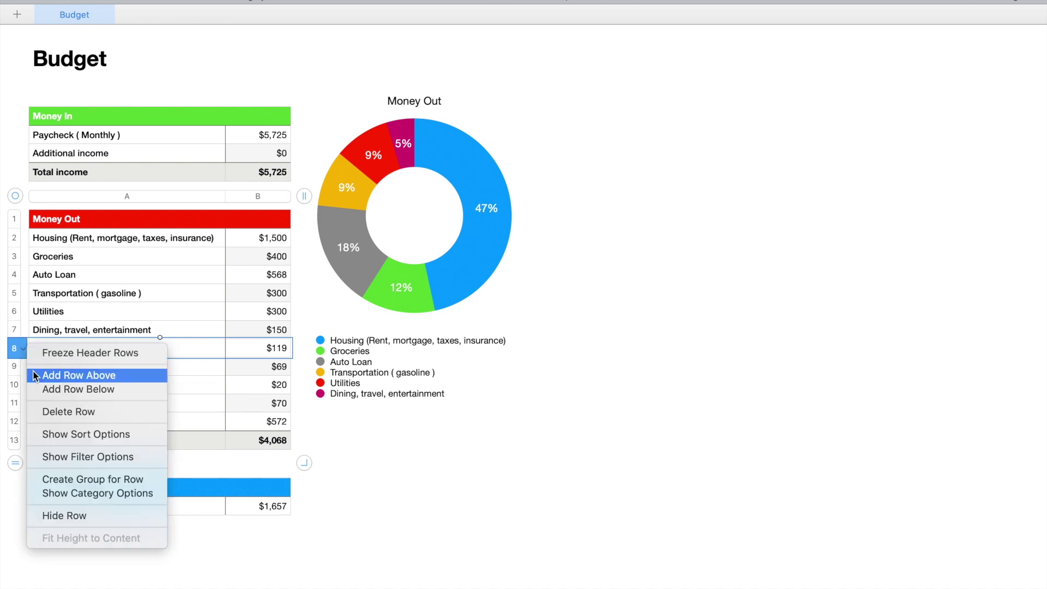
{"action": "left_click", "coordinate": [35, 375]}
{"action": "left_click", "coordinate": [43, 347]}
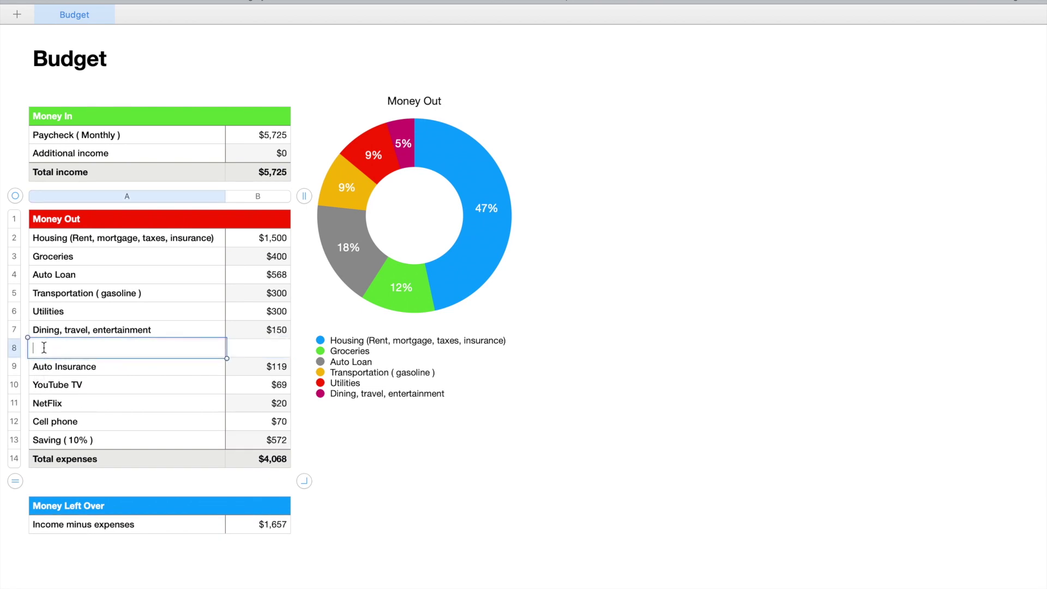
{"action": "type", "text": "Education"}
{"action": "left_click", "coordinate": [266, 344]}
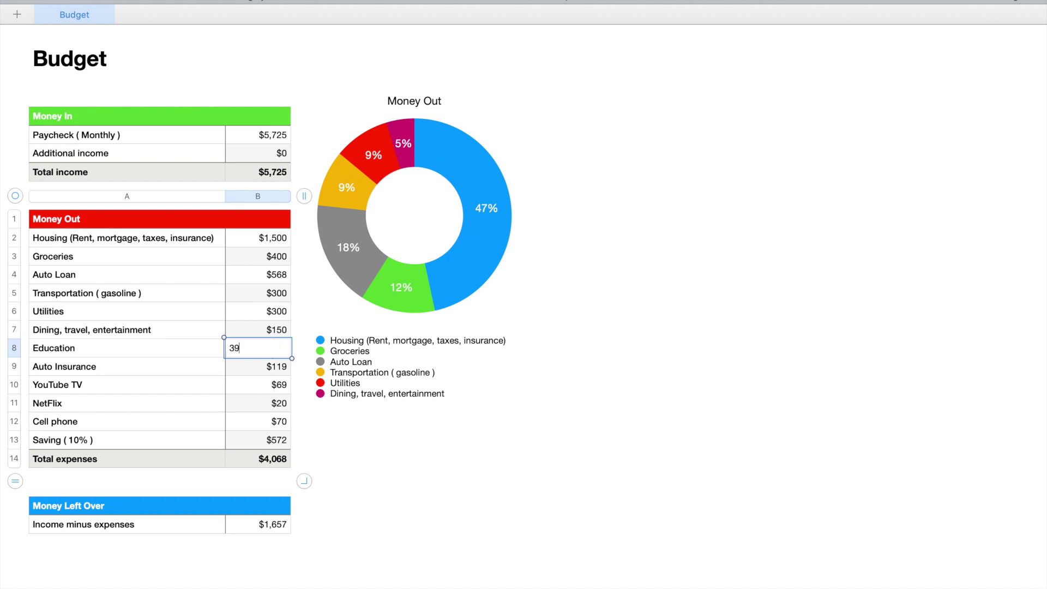
{"action": "left_click", "coordinate": [242, 312]}
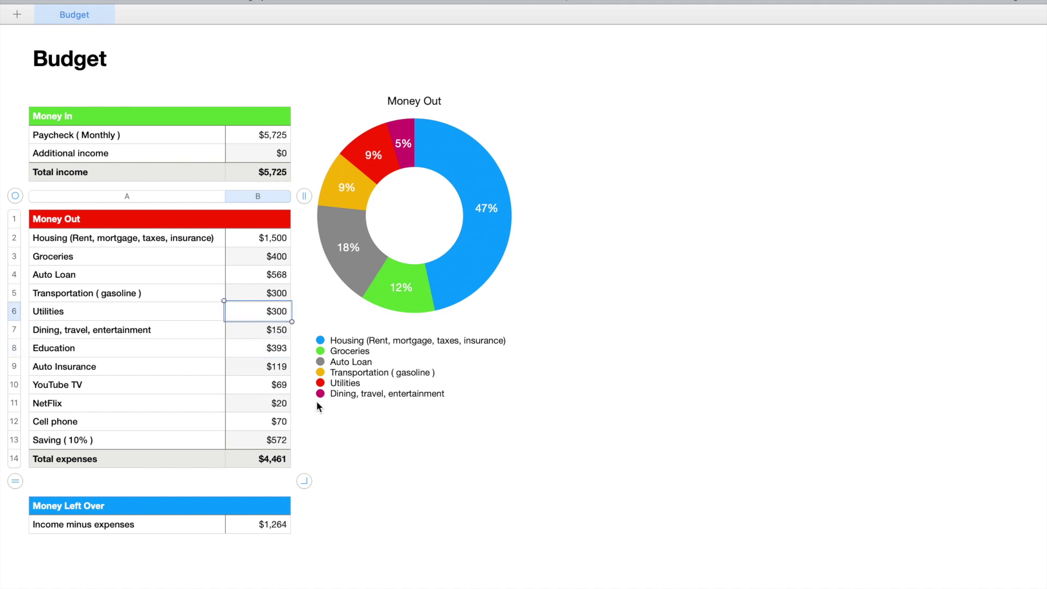
{"action": "left_click", "coordinate": [288, 407]}
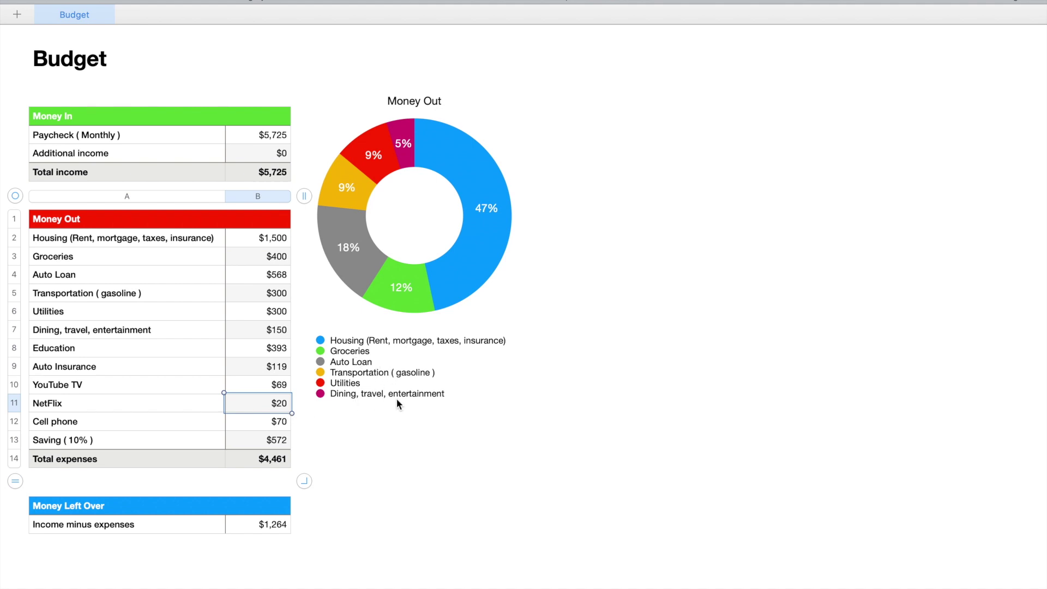
{"action": "left_click", "coordinate": [402, 214]}
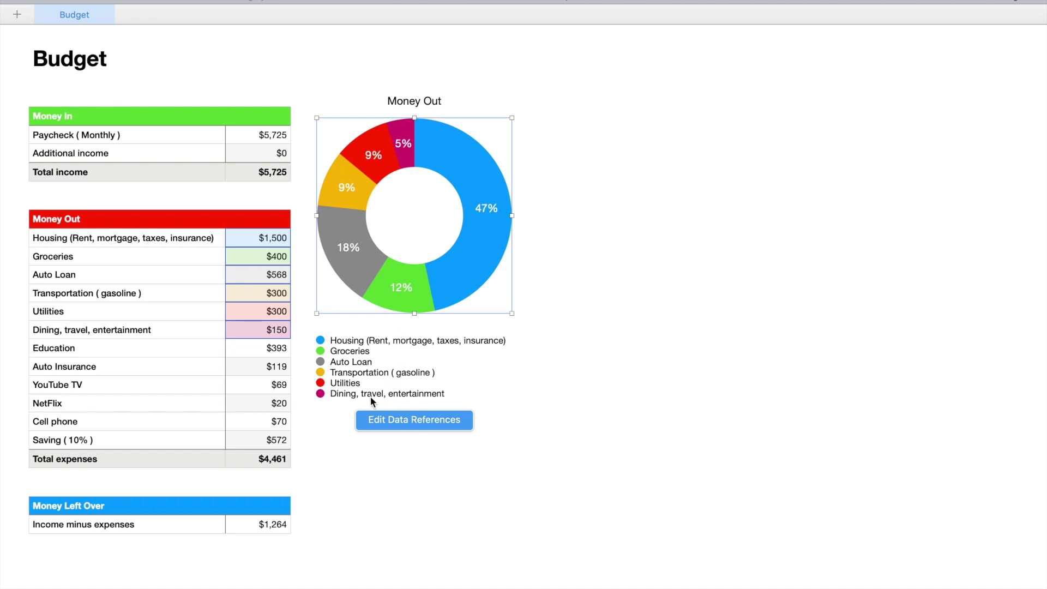
{"action": "left_click", "coordinate": [415, 422]}
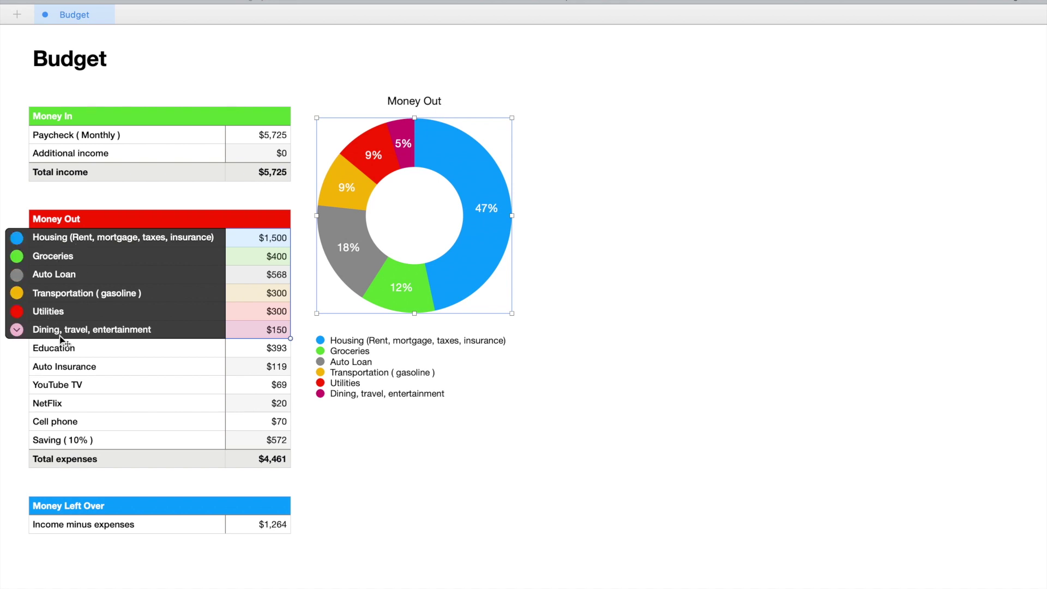
{"action": "left_click", "coordinate": [362, 486]}
{"action": "left_click", "coordinate": [403, 366]}
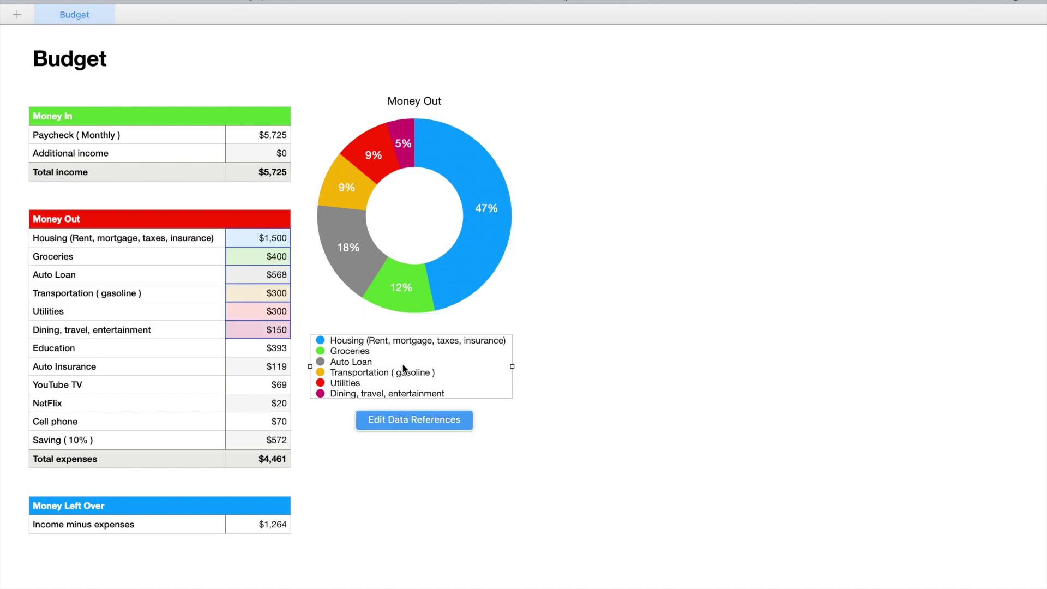
{"action": "left_click", "coordinate": [408, 421]}
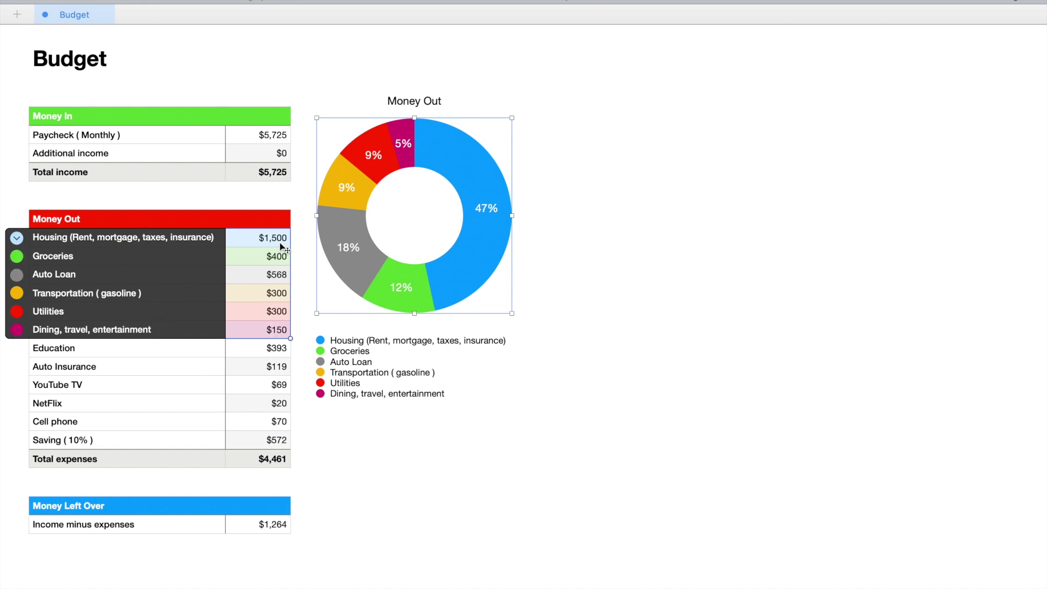
{"action": "left_click", "coordinate": [410, 499]}
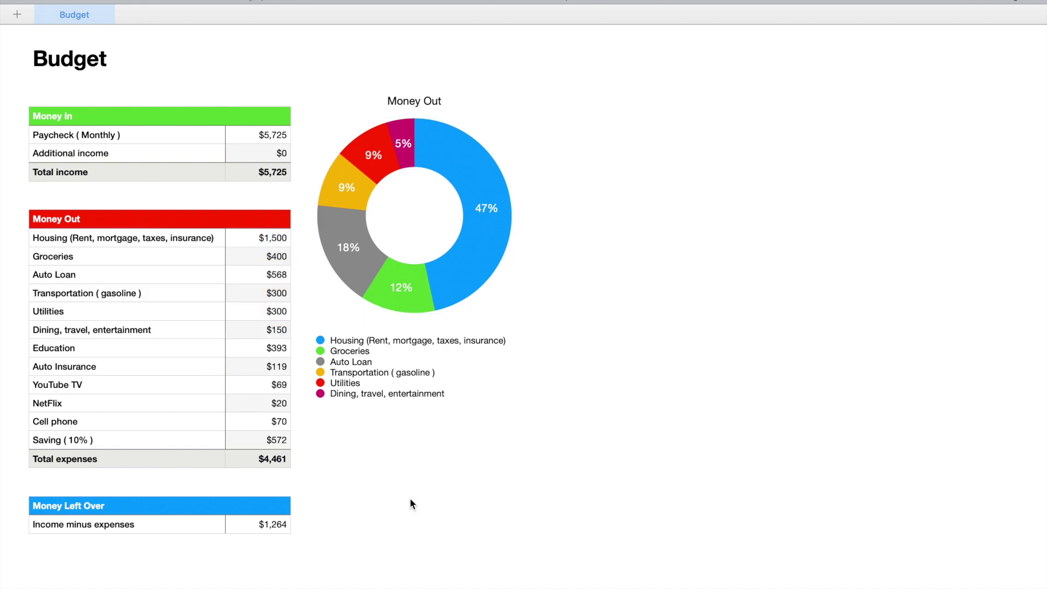
Extend the Money Out chart's data references to cover all expense rows from Housing through Saving ( 10% ).
{"action": "left_click", "coordinate": [390, 463]}
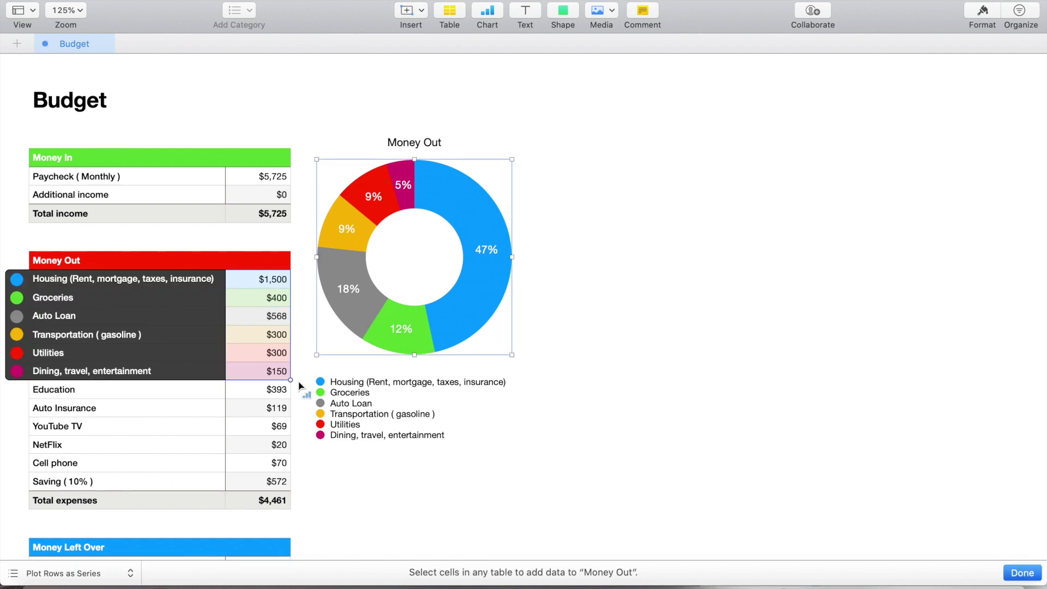
{"action": "left_click_drag", "start_coordinate": [289, 378], "coordinate": [278, 481]}
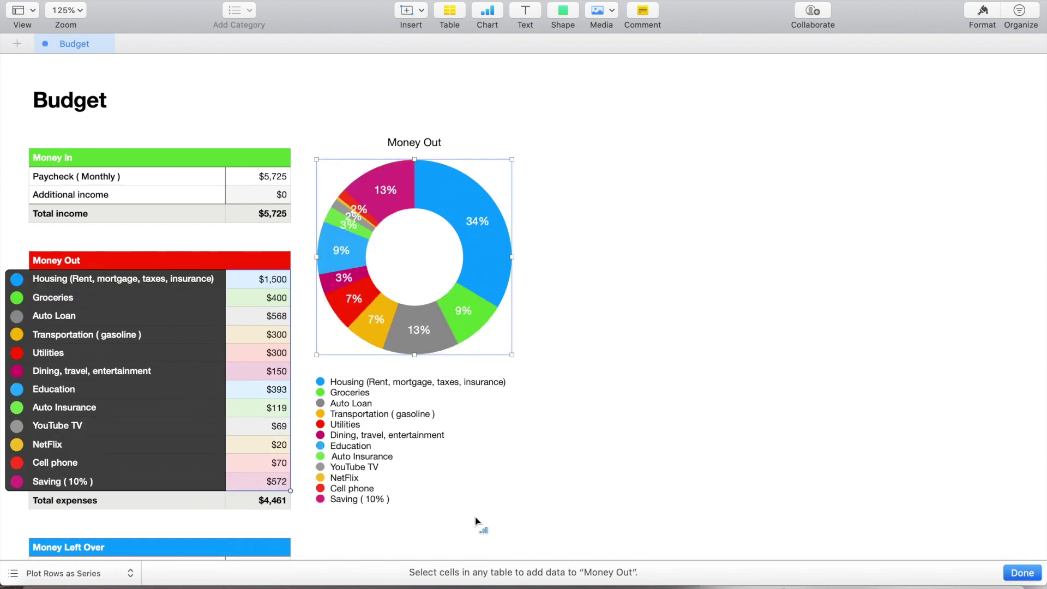
{"action": "left_click", "coordinate": [519, 520]}
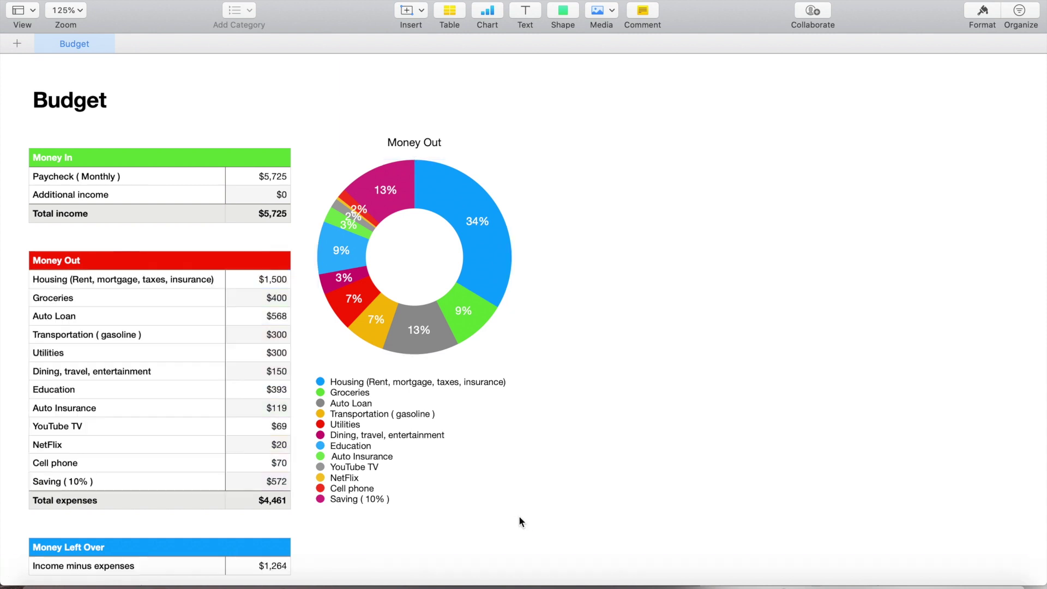